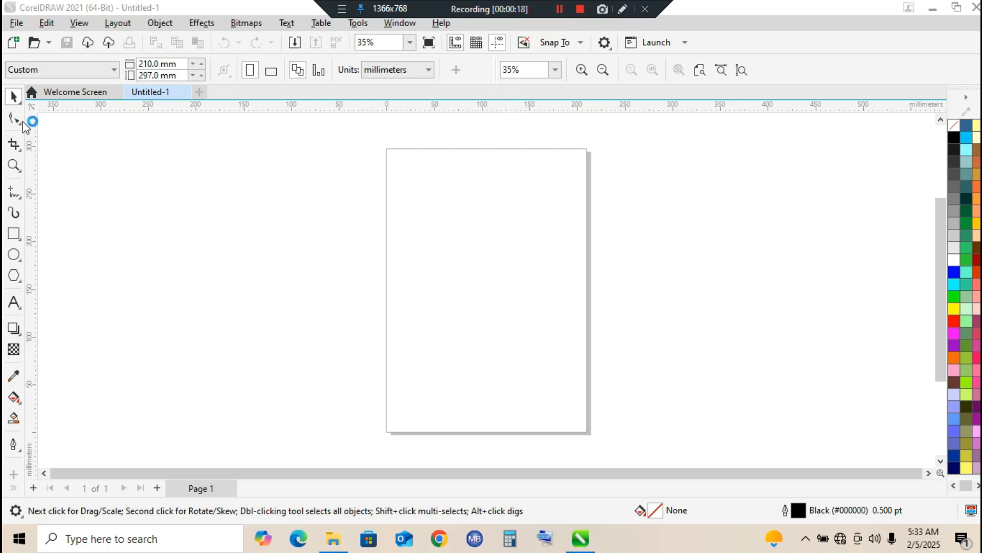
pyautogui.click(19, 119)
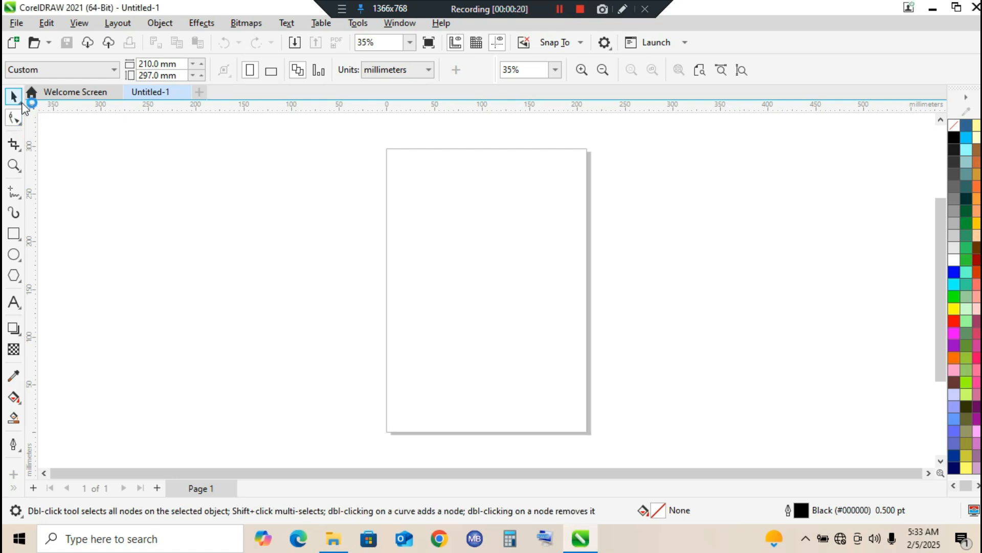
pyautogui.click(20, 103)
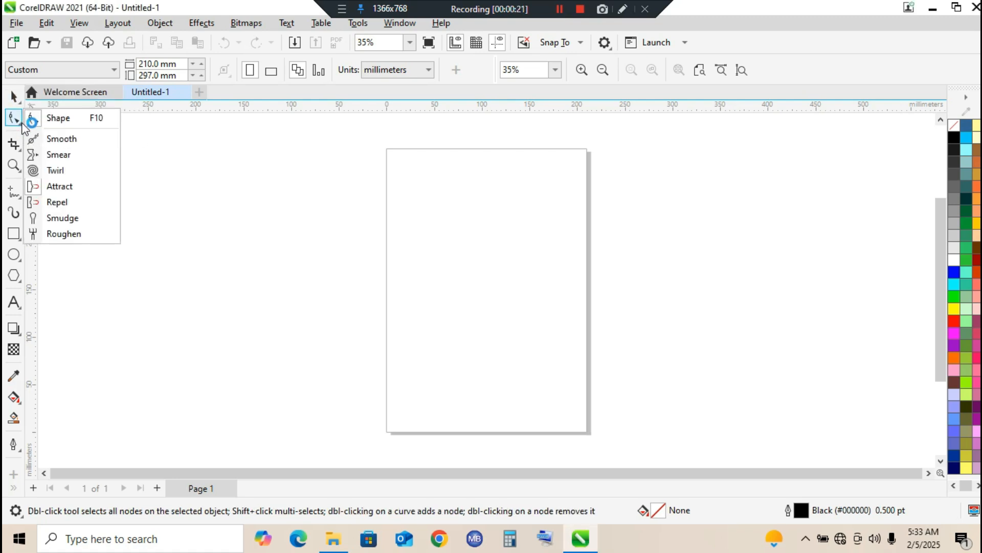
pyautogui.click(15, 144)
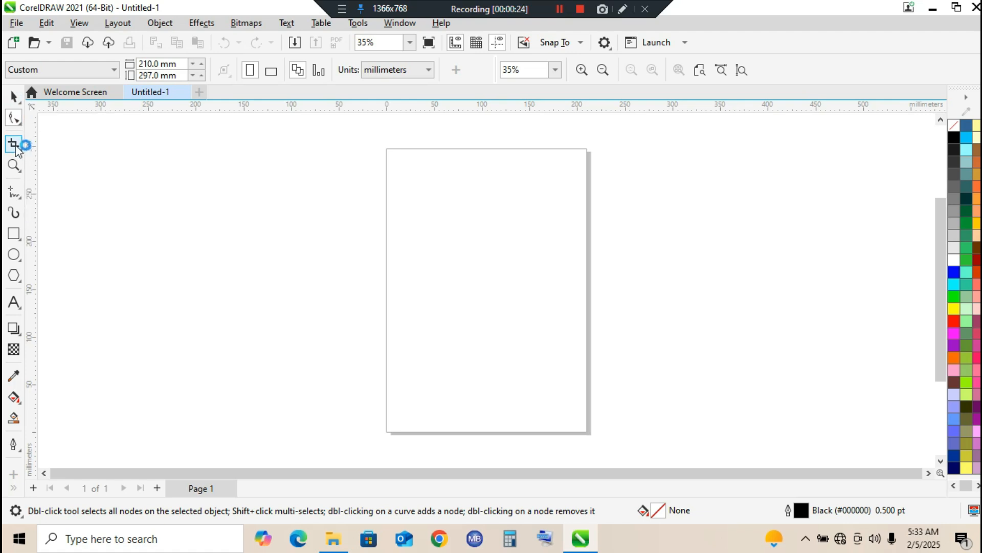
pyautogui.click(9, 101)
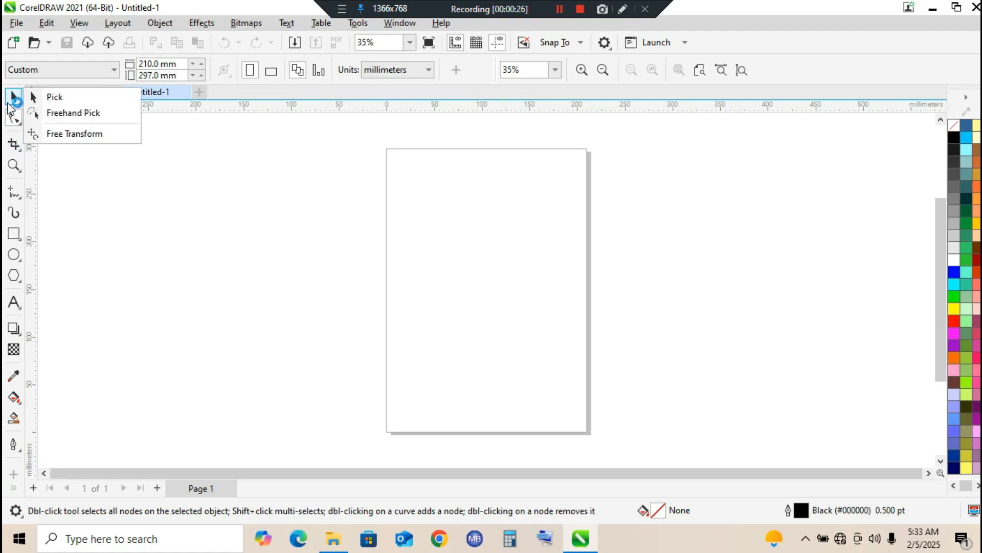
pyautogui.click(13, 124)
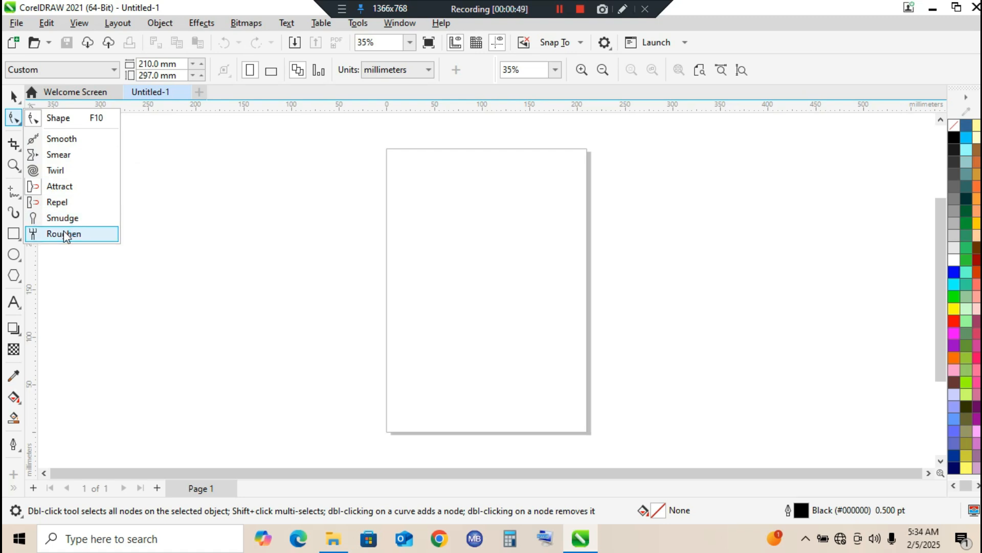
pyautogui.click(4, 453)
# Draw a rectangle about 229 mm wide and 134 mm high in the empty area to the left of the page
pyautogui.click(17, 236)
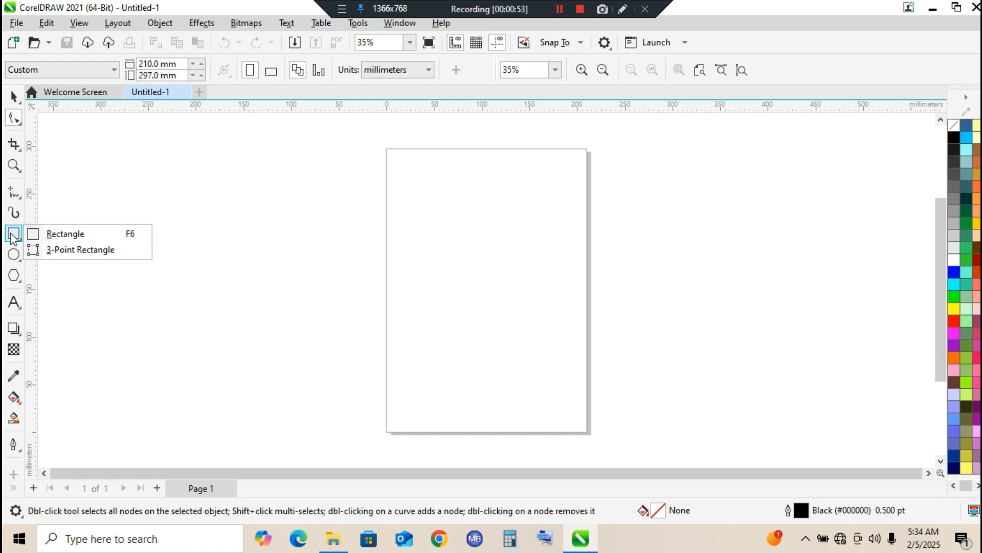
pyautogui.click(58, 234)
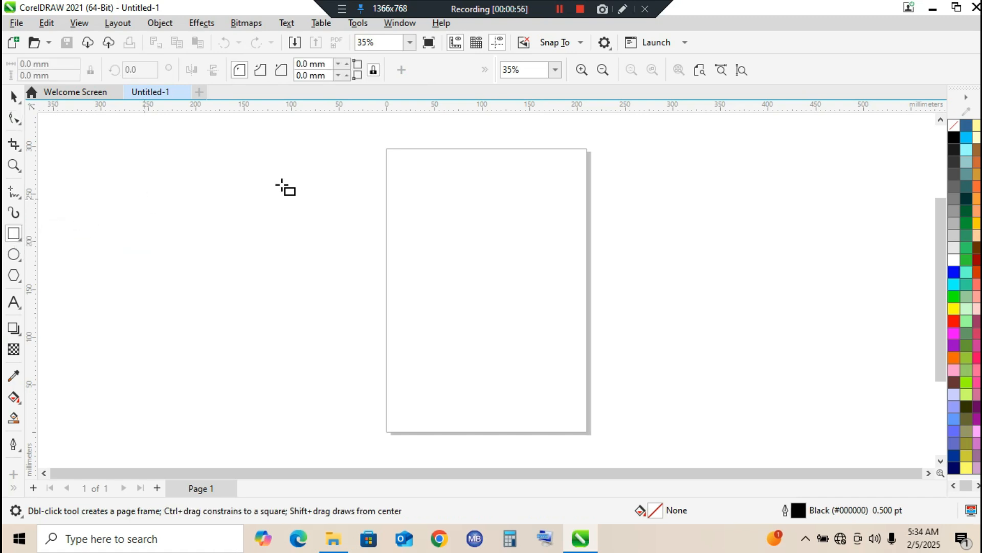
pyautogui.moveTo(123, 172)
pyautogui.mouseDown()
pyautogui.moveTo(262, 286)
pyautogui.moveTo(349, 322)
pyautogui.moveTo(341, 300)
pyautogui.mouseUp()
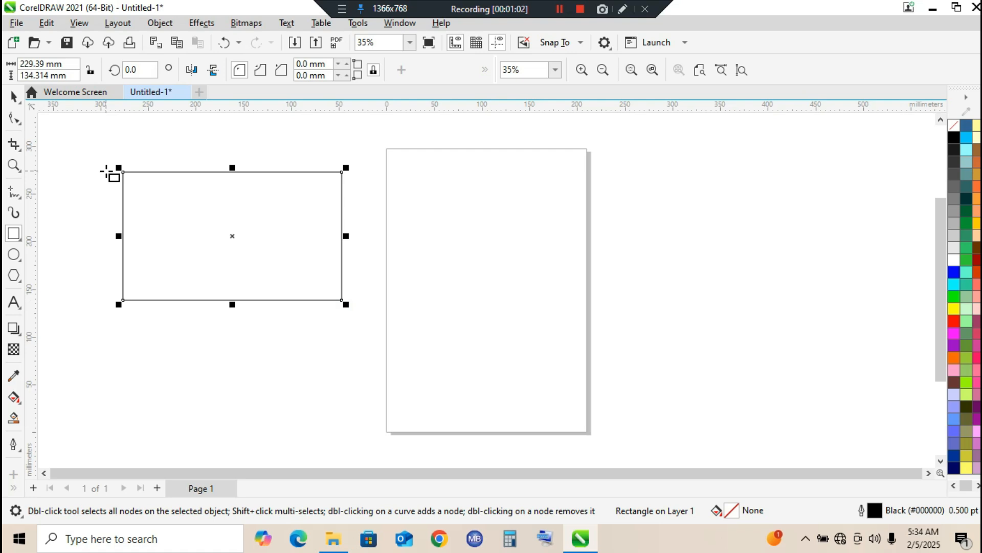
pyautogui.click(13, 97)
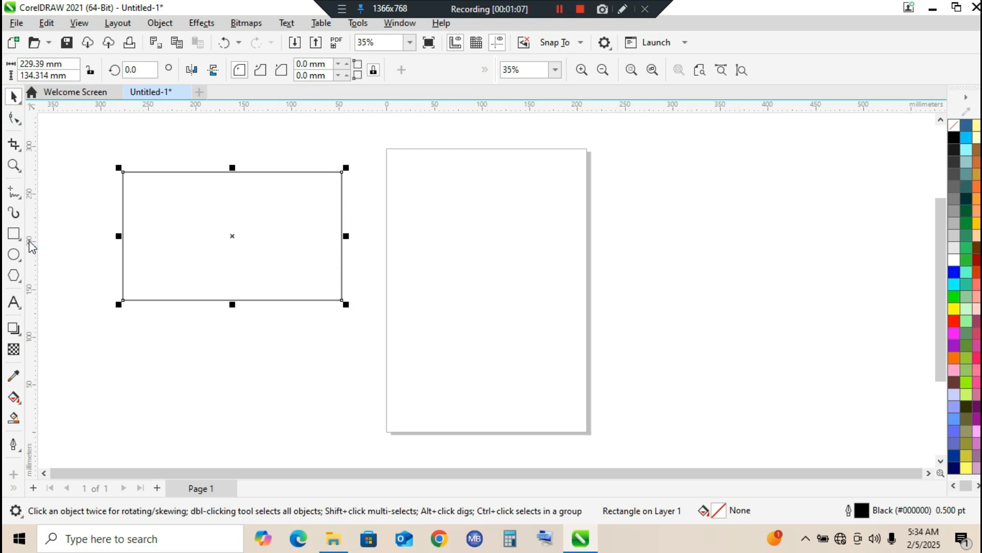
# Start the Roughen tool for the rectangle and set its nib size to 7.77 mm
pyautogui.doubleClick(13, 165)
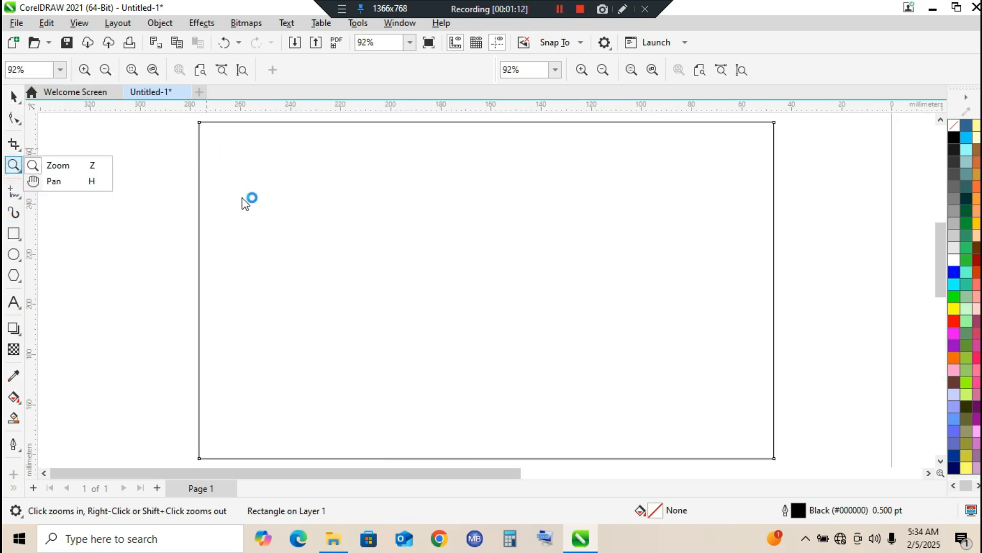
pyautogui.click(71, 166)
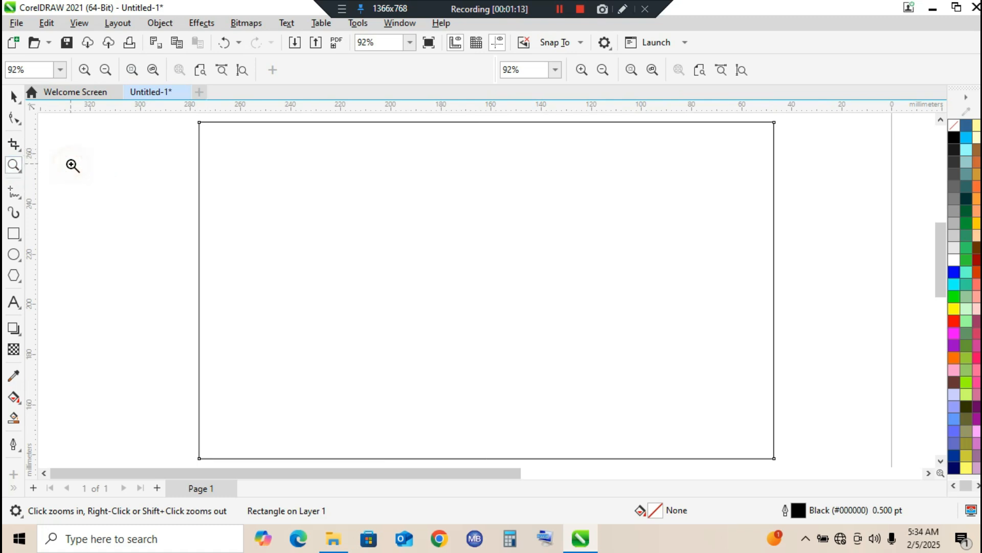
pyautogui.rightClick(72, 165)
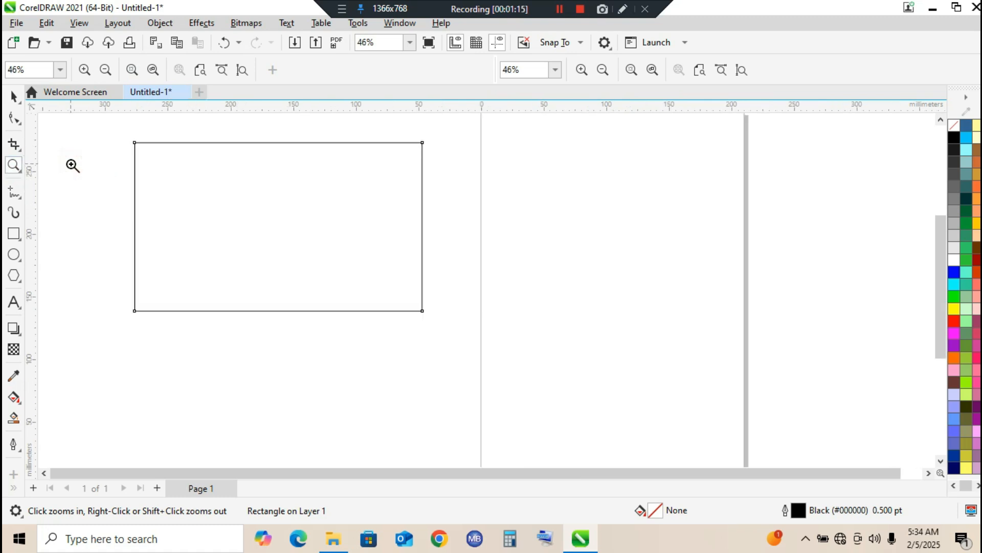
pyautogui.moveTo(117, 123); pyautogui.dragTo(463, 195)
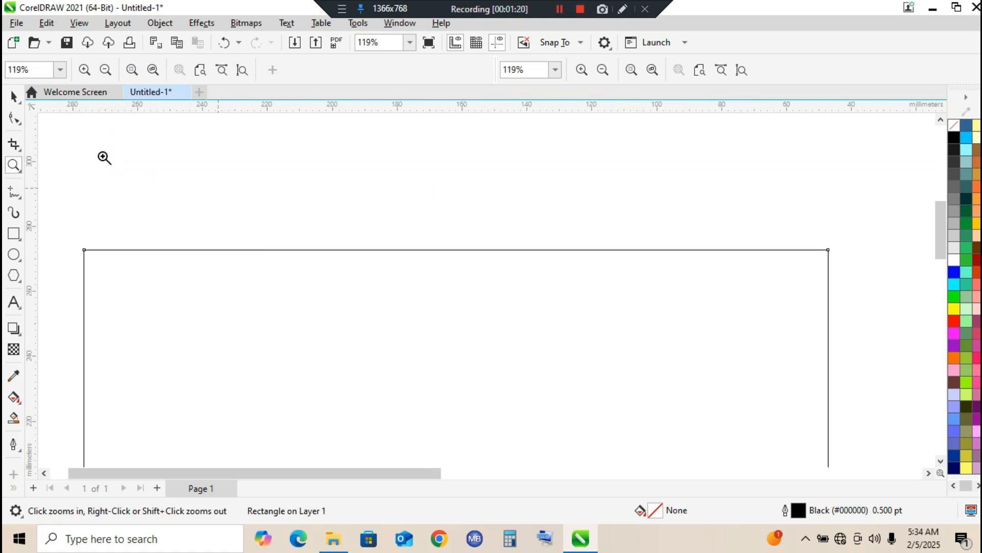
pyautogui.click(13, 96)
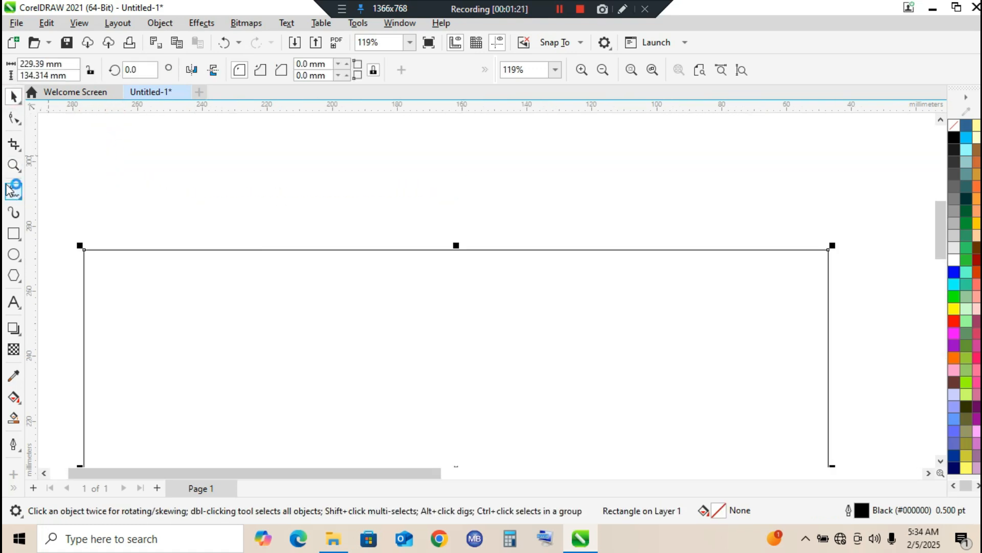
pyautogui.click(18, 152)
pyautogui.click(14, 119)
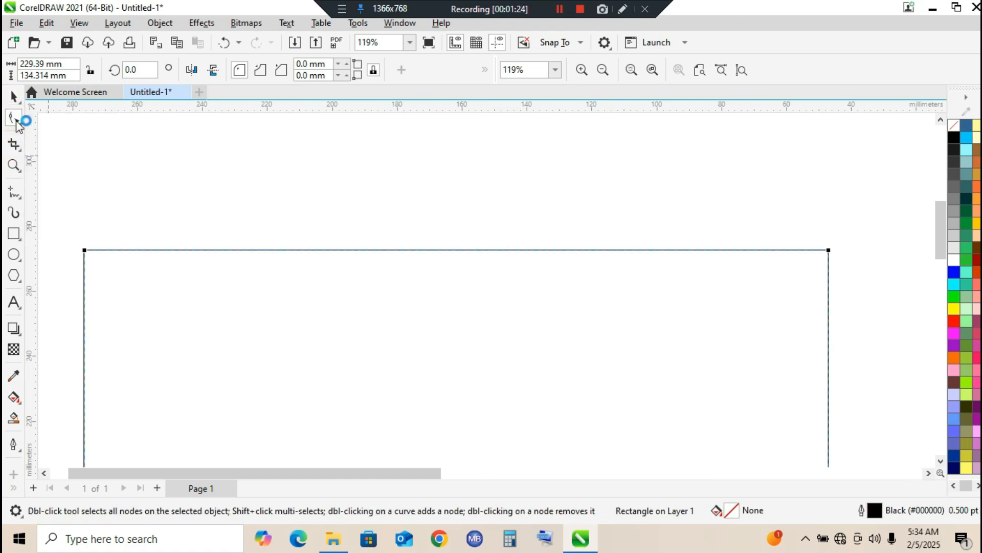
pyautogui.click(18, 123)
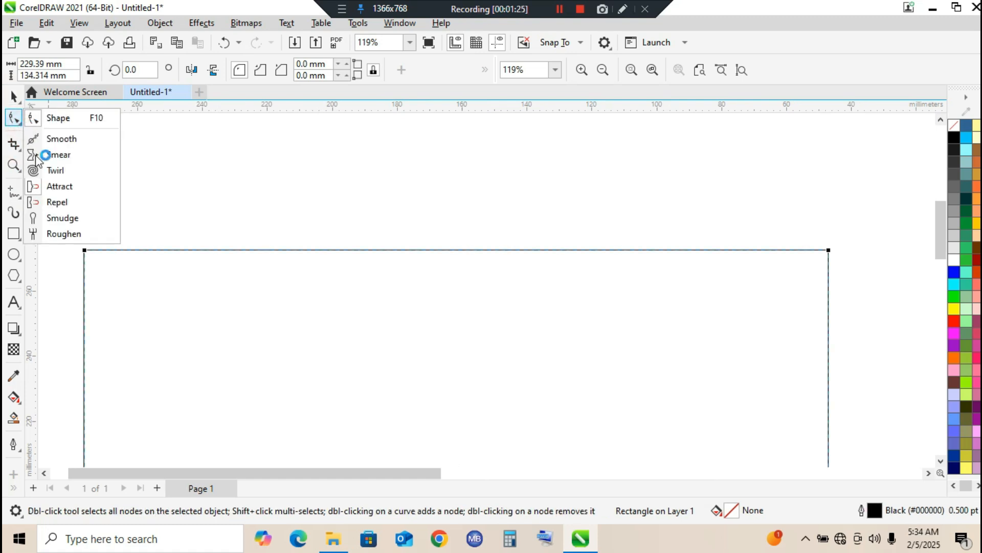
pyautogui.click(52, 236)
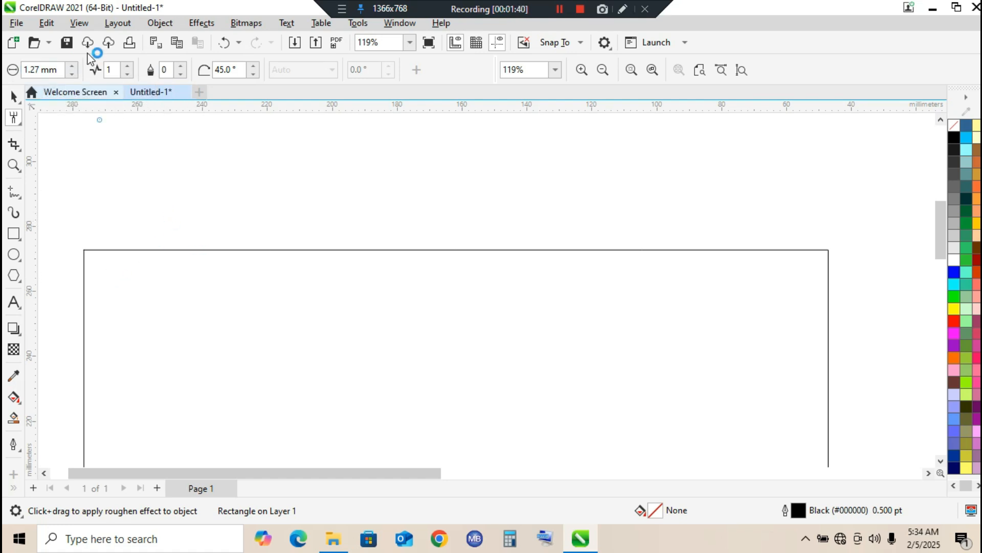
pyautogui.click(73, 67)
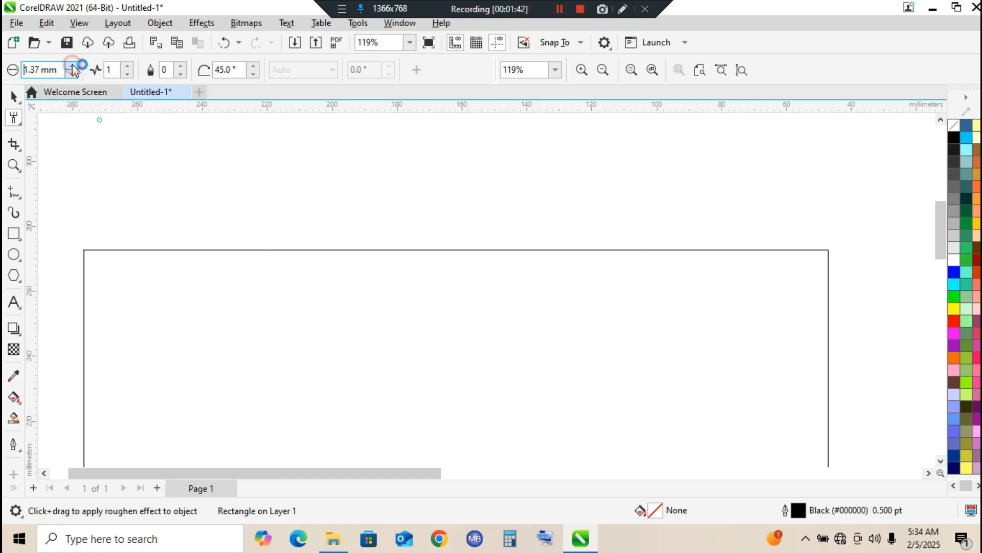
pyautogui.click(73, 66)
pyautogui.click(72, 66)
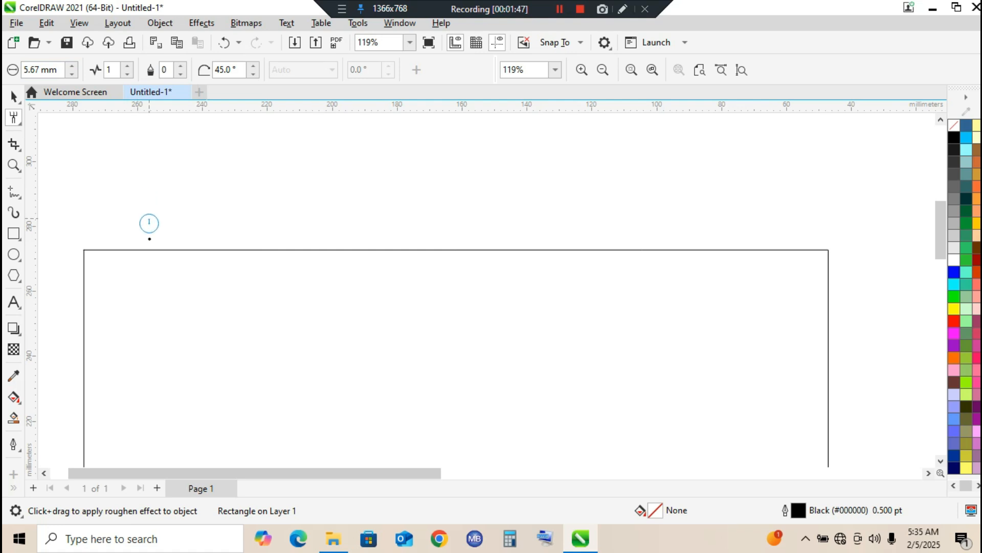
pyautogui.click(72, 66)
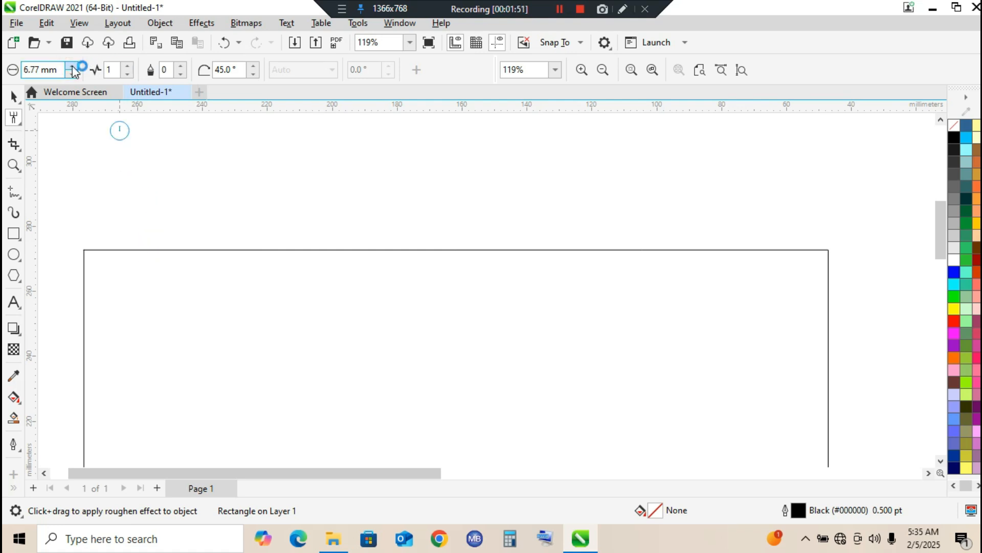
pyautogui.click(73, 66)
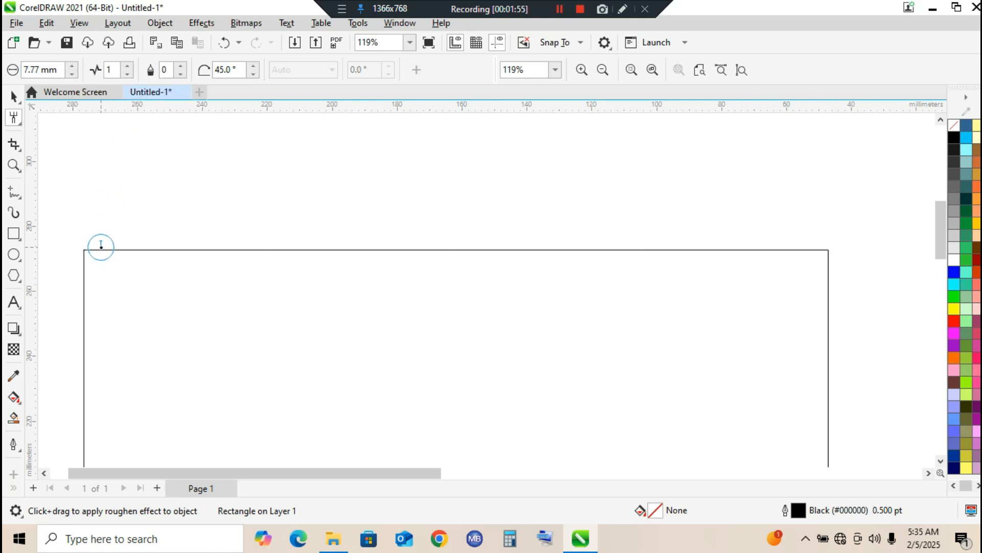
# Set the spike frequency to 4 and roughen the rectangle's top edge along nearly its full length
pyautogui.click(127, 66)
pyautogui.click(128, 66)
pyautogui.click(127, 66)
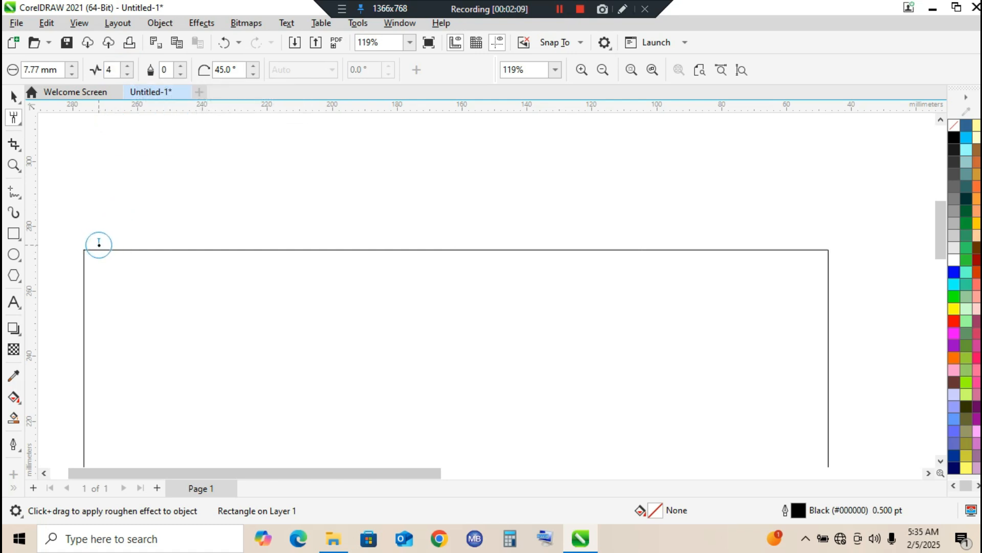
pyautogui.moveTo(102, 247)
pyautogui.mouseDown()
pyautogui.moveTo(314, 249)
pyautogui.moveTo(467, 235)
pyautogui.moveTo(476, 237)
pyautogui.moveTo(450, 241)
pyautogui.moveTo(803, 246)
pyautogui.mouseUp()
pyautogui.click(13, 163)
pyautogui.moveTo(56, 185); pyautogui.dragTo(487, 261)
pyautogui.moveTo(58, 296); pyautogui.dragTo(706, 393)
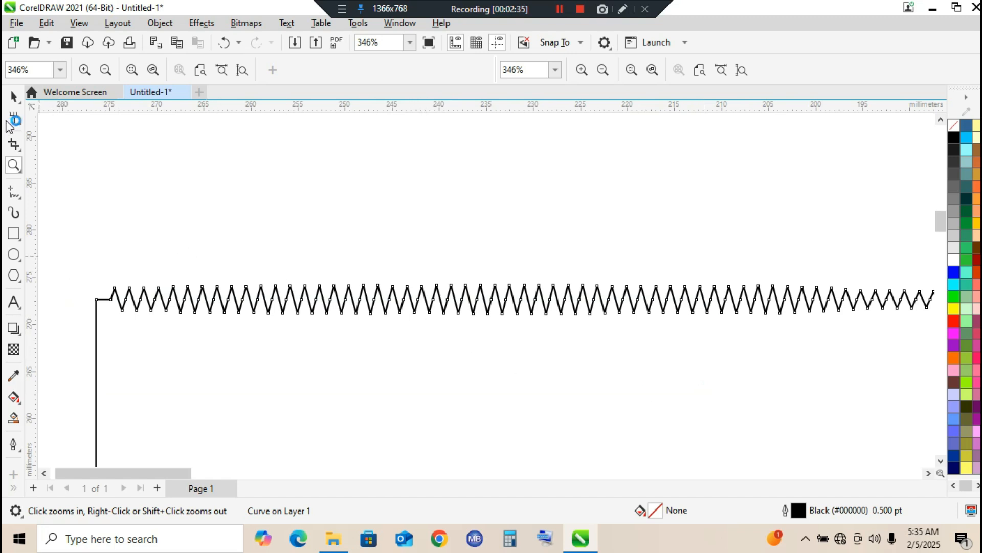
pyautogui.click(15, 95)
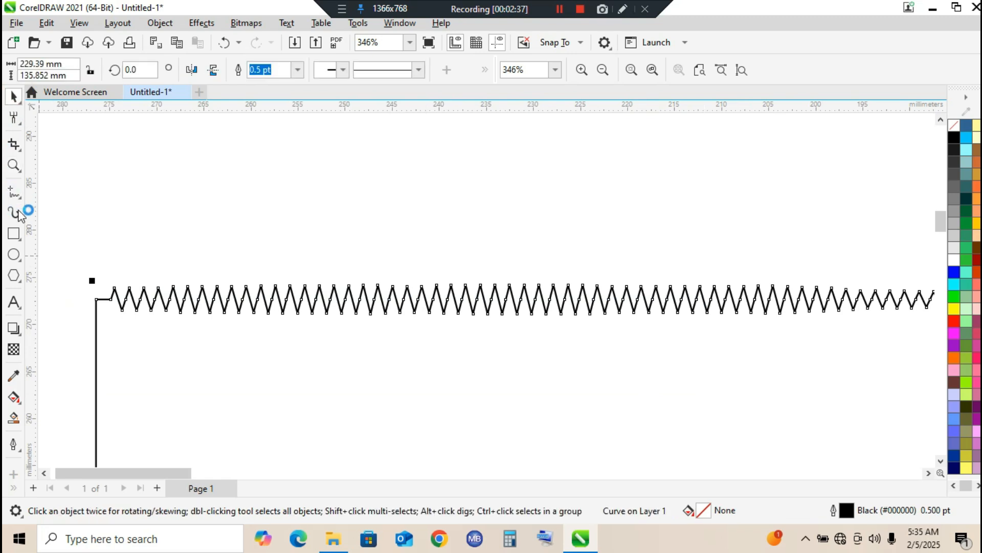
# Draw an ellipse about 15.1 by 14.7 mm above the roughened edge and roughen its whole outline
pyautogui.click(14, 254)
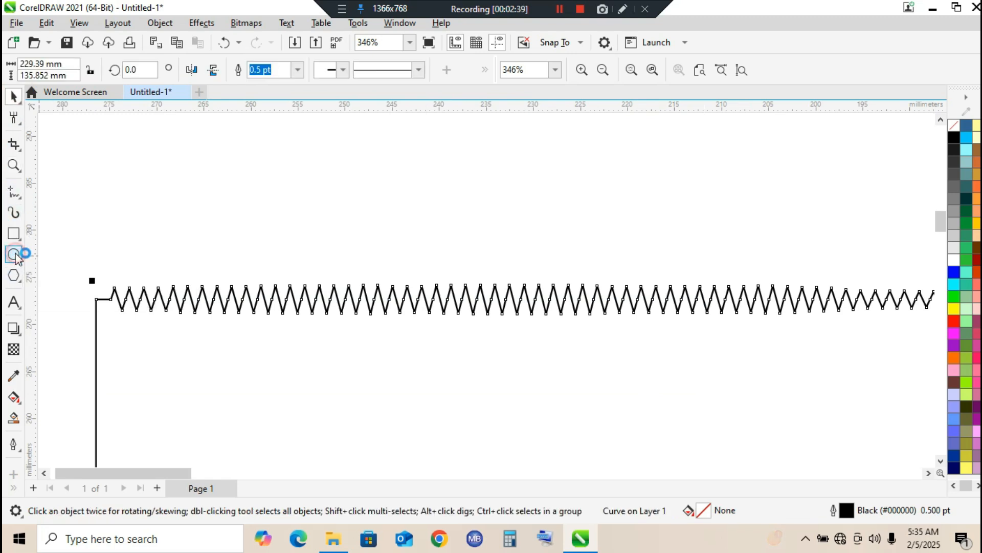
pyautogui.moveTo(274, 130); pyautogui.dragTo(421, 272)
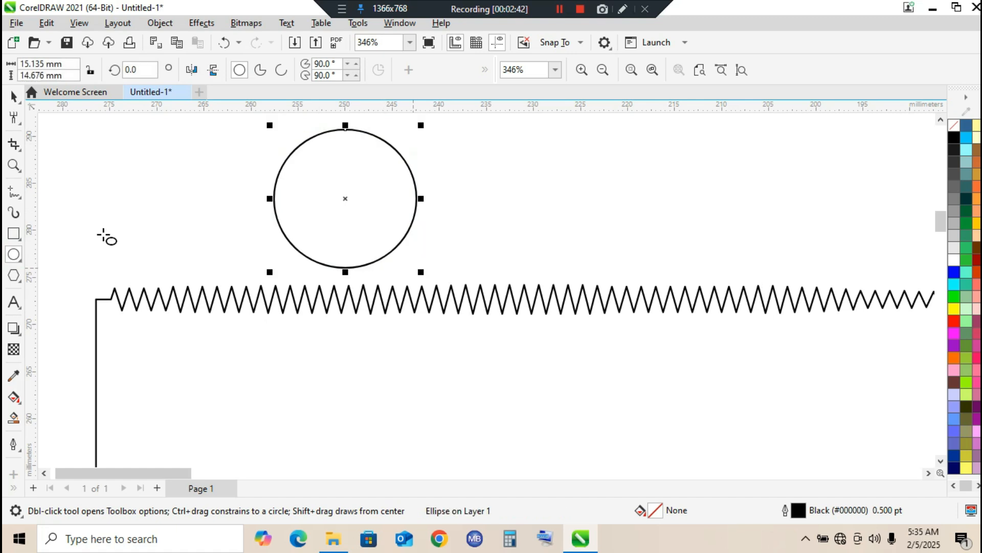
pyautogui.click(14, 117)
pyautogui.moveTo(387, 142)
pyautogui.mouseDown()
pyautogui.moveTo(406, 170)
pyautogui.moveTo(423, 265)
pyautogui.moveTo(362, 267)
pyautogui.moveTo(314, 243)
pyautogui.moveTo(283, 204)
pyautogui.moveTo(279, 179)
pyautogui.moveTo(293, 164)
pyautogui.moveTo(335, 146)
pyautogui.moveTo(356, 157)
pyautogui.mouseUp()
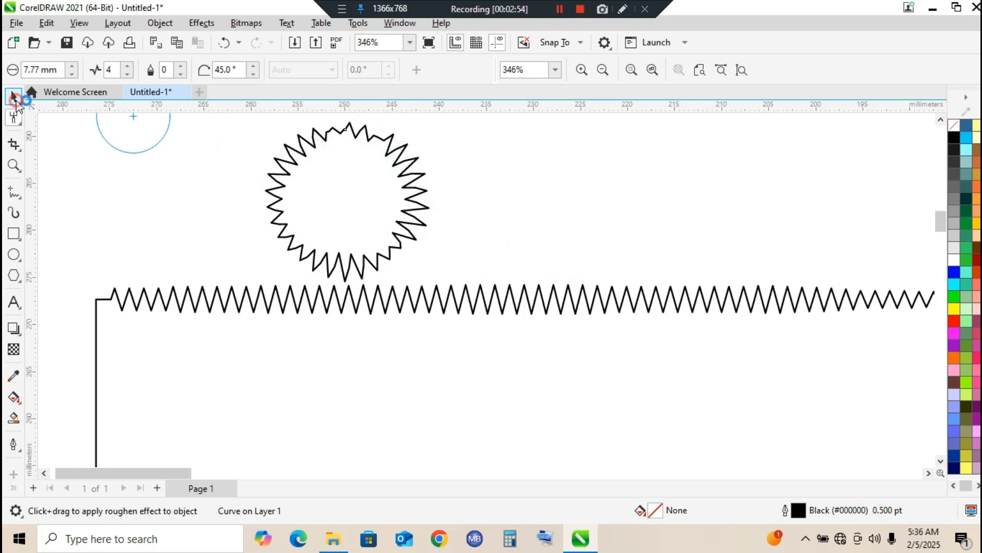
# Delete the roughened ellipse and the roughened rectangle, leaving the drawing area empty
pyautogui.click(14, 95)
pyautogui.click(355, 308)
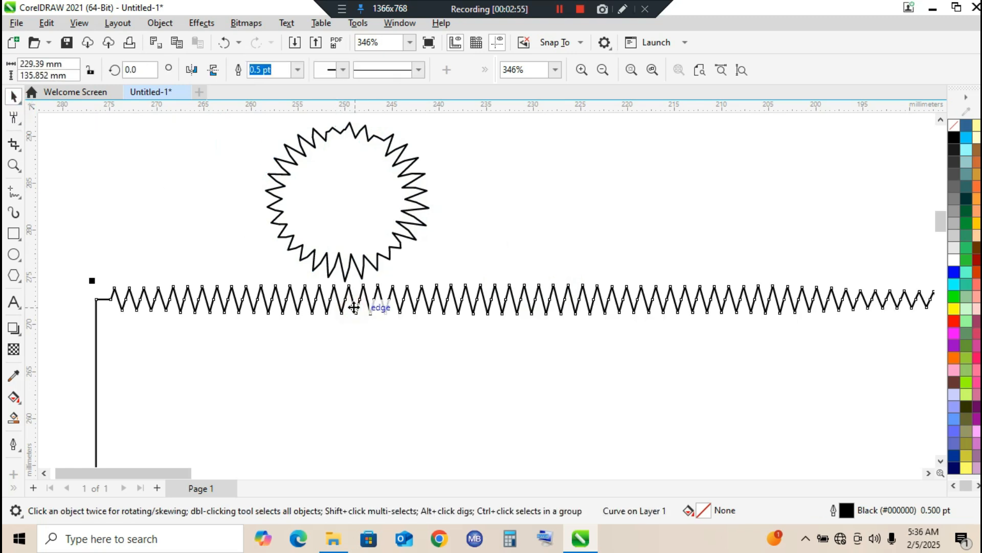
pyautogui.click(354, 200)
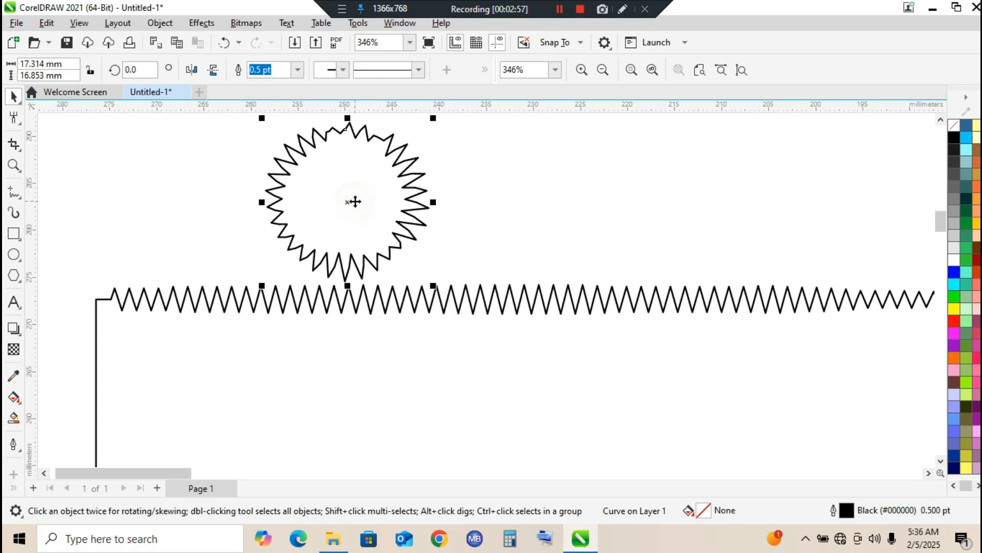
pyautogui.press('Delete')
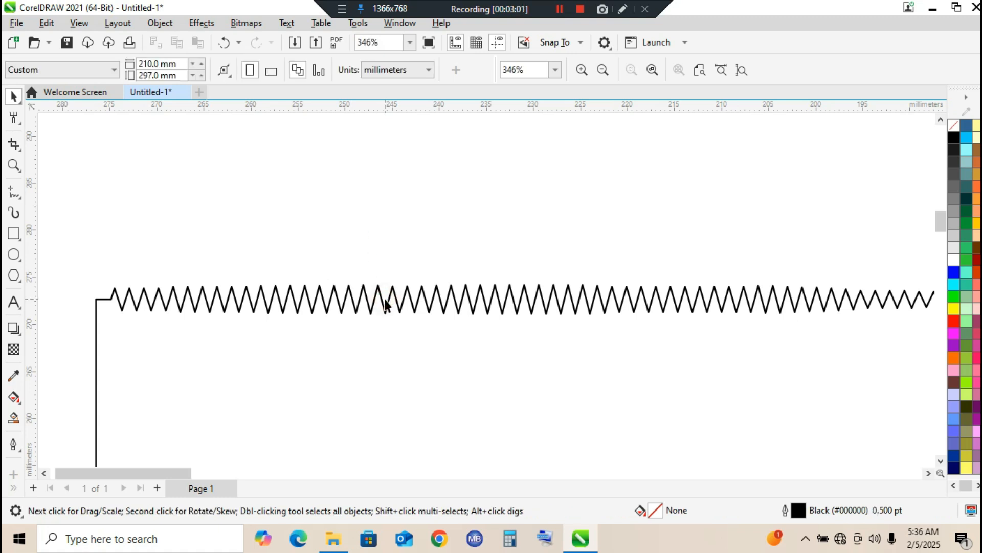
pyautogui.hotkey('shift', 'F4')
pyautogui.click(307, 227)
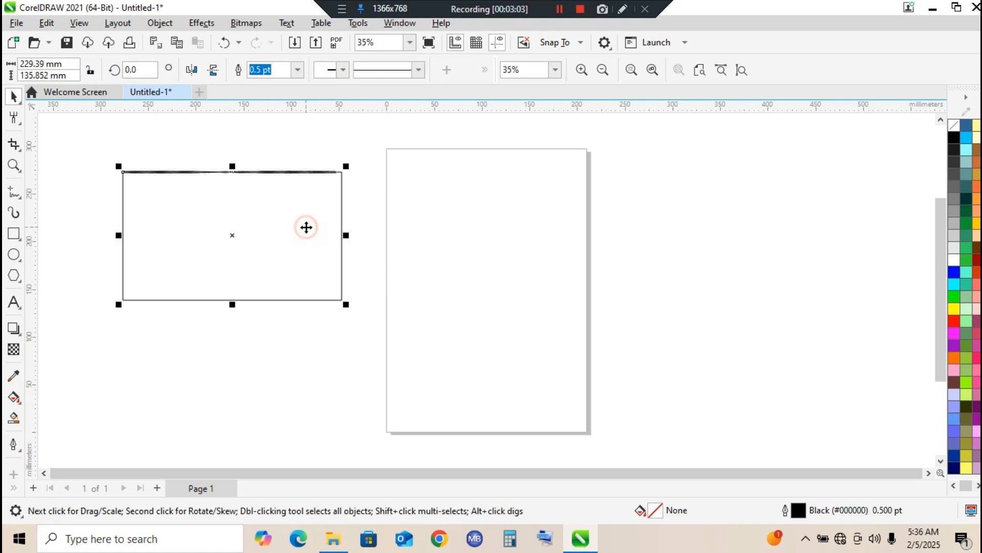
pyautogui.press('Delete')
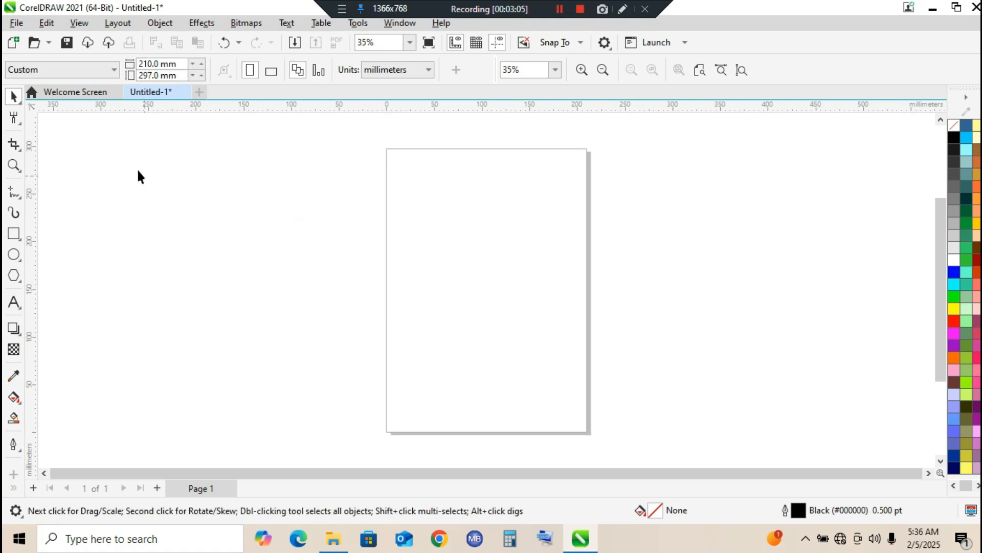
pyautogui.click(22, 124)
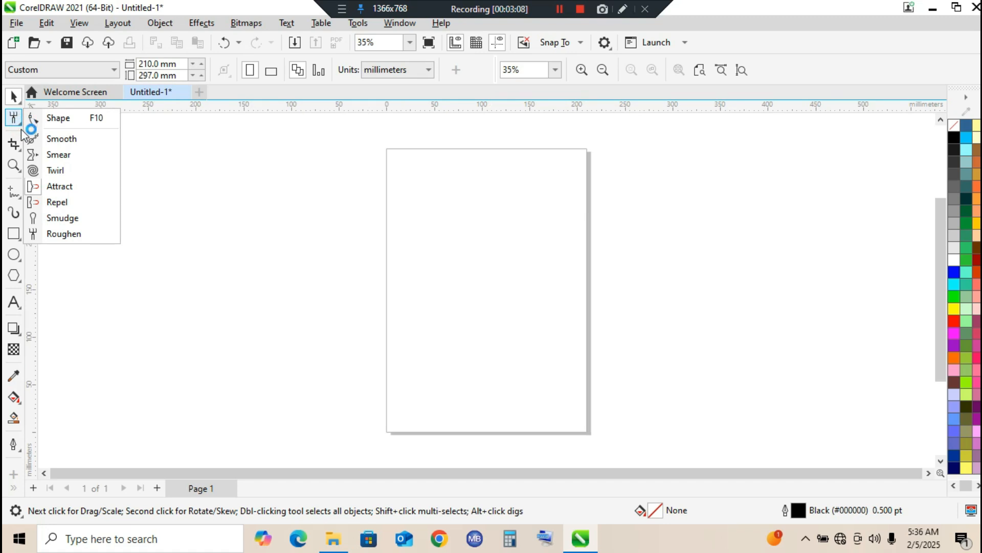
pyautogui.moveTo(11, 112)
pyautogui.moveTo(16, 141)
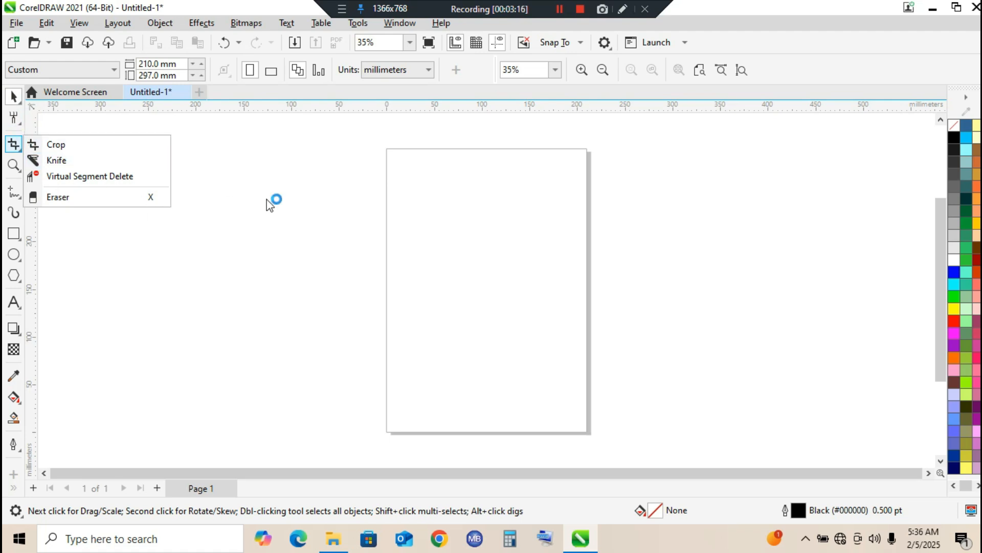
pyautogui.click(339, 252)
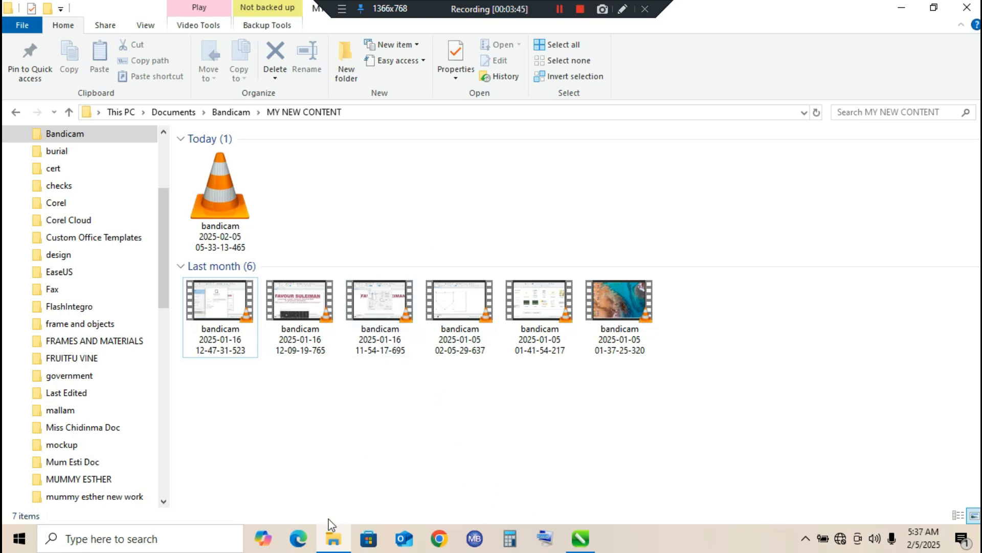
# Switch back to CorelDRAW and start importing an image file
pyautogui.click(332, 537)
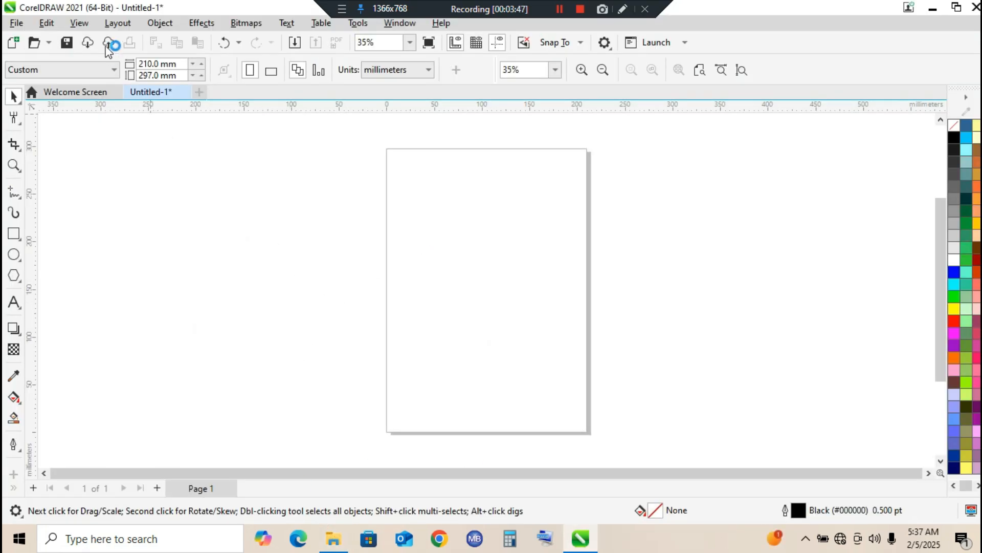
pyautogui.click(16, 23)
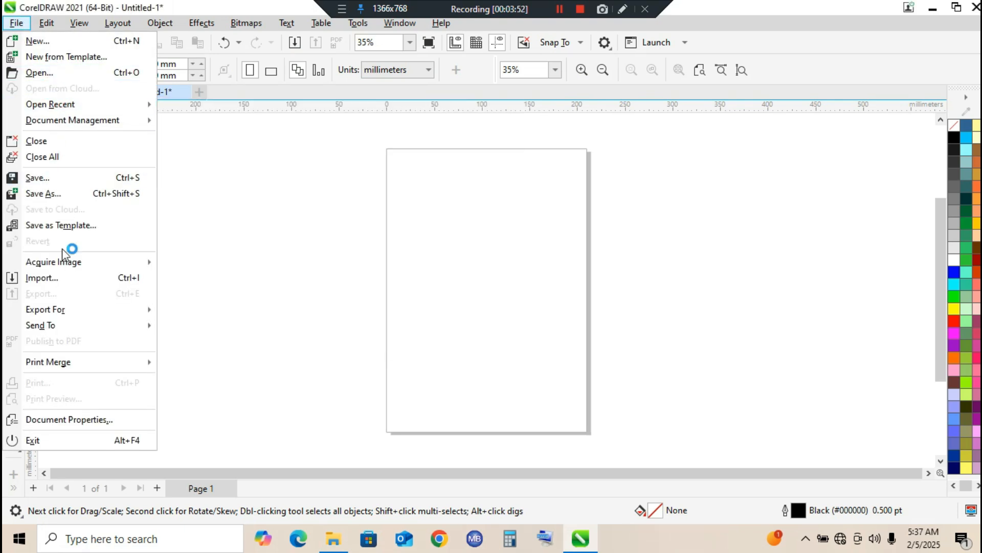
pyautogui.click(61, 277)
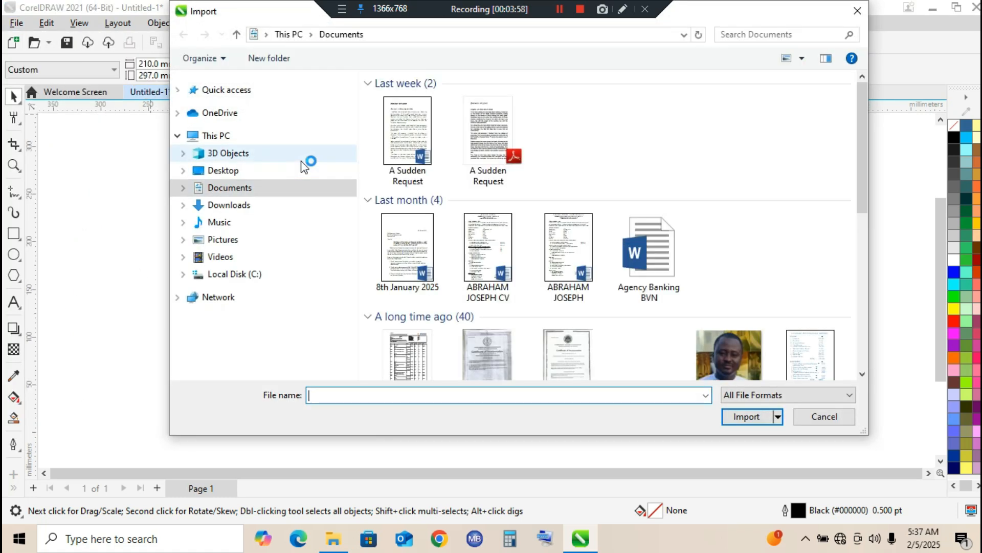
# Find the DOLLAR image in the Documents folder and import it
pyautogui.moveTo(861, 141); pyautogui.dragTo(755, 220)
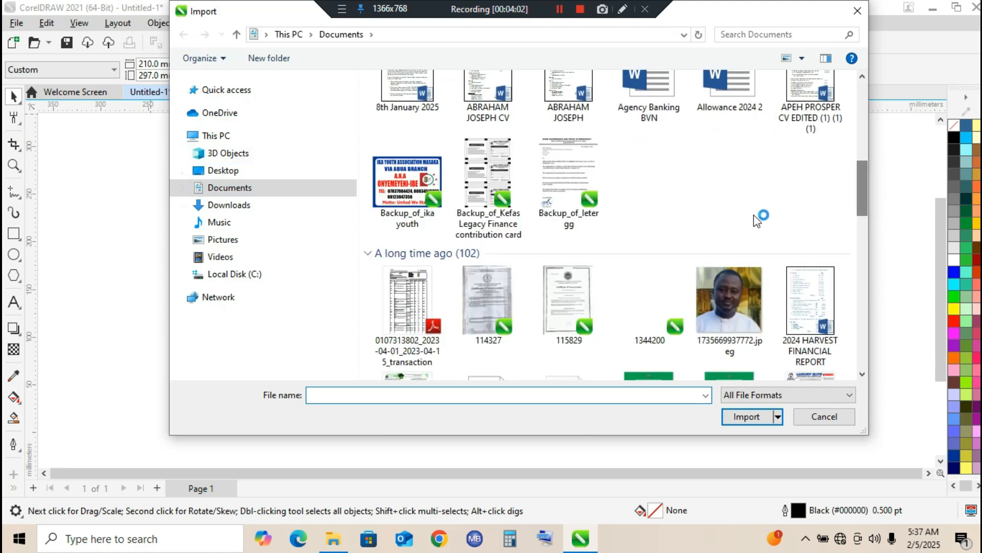
pyautogui.moveTo(861, 195)
pyautogui.mouseDown()
pyautogui.moveTo(879, 271)
pyautogui.moveTo(878, 377)
pyautogui.moveTo(875, 328)
pyautogui.moveTo(874, 348)
pyautogui.mouseUp()
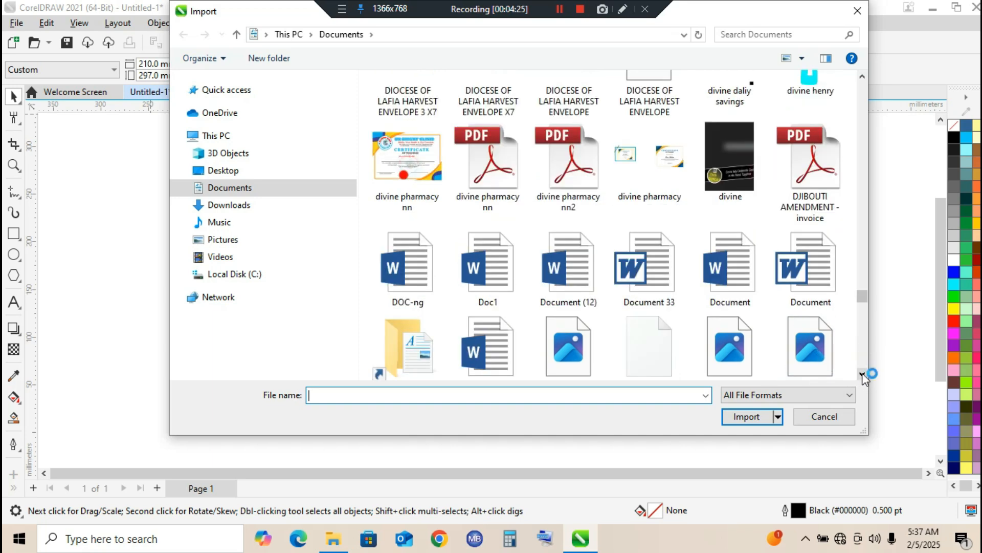
pyautogui.scroll(2, 645, 237)
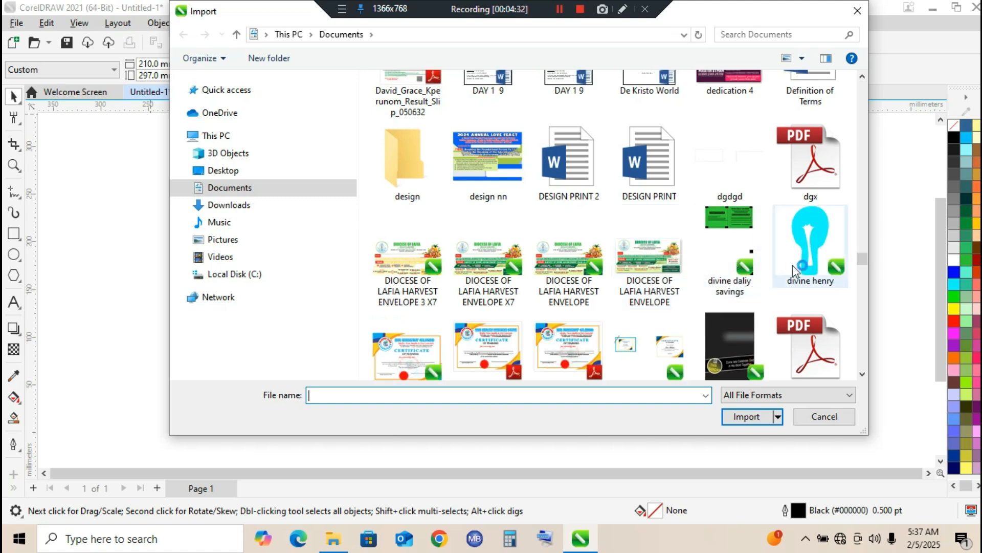
pyautogui.scroll(1, 673, 275)
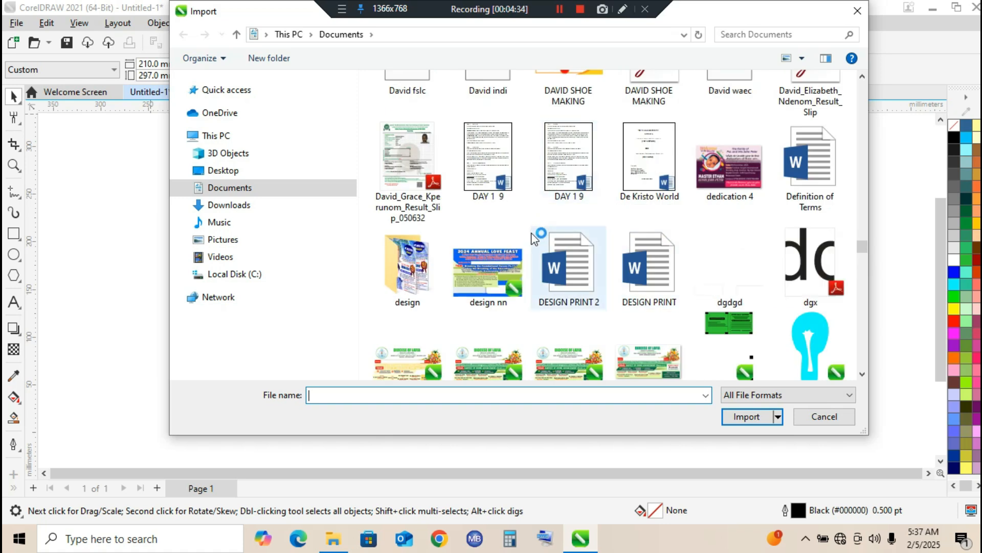
pyautogui.scroll(3, 849, 361)
pyautogui.click(862, 374)
pyautogui.moveTo(863, 374); pyautogui.dragTo(863, 374)
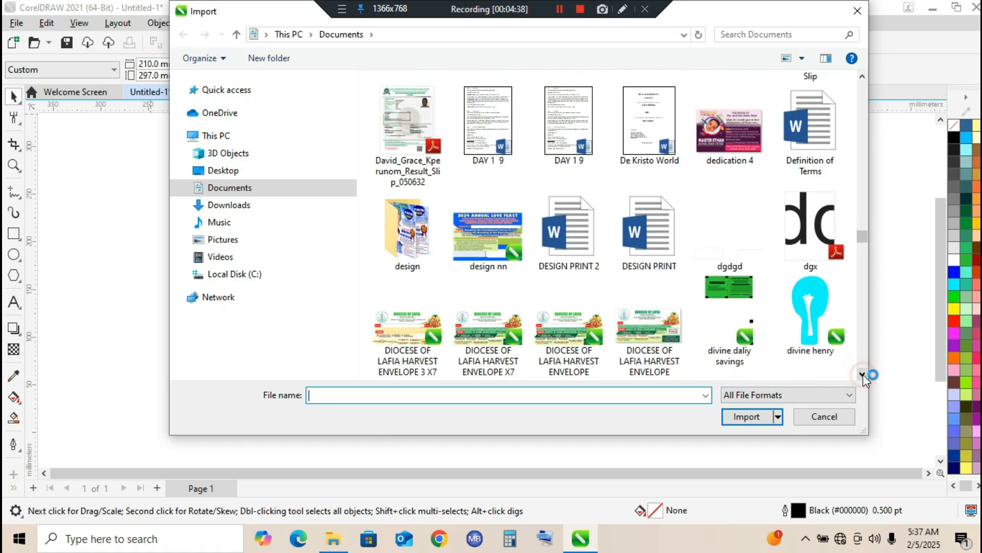
pyautogui.click(862, 375)
pyautogui.click(862, 374)
pyautogui.click(863, 376)
pyautogui.click(863, 375)
pyautogui.click(863, 375)
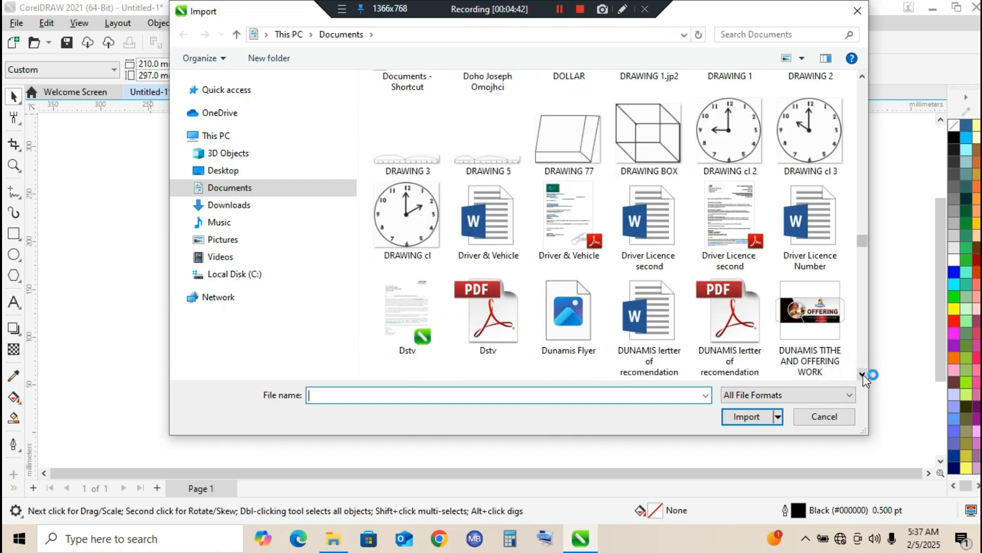
pyautogui.scroll(3, 863, 375)
pyautogui.click(586, 317)
pyautogui.click(747, 416)
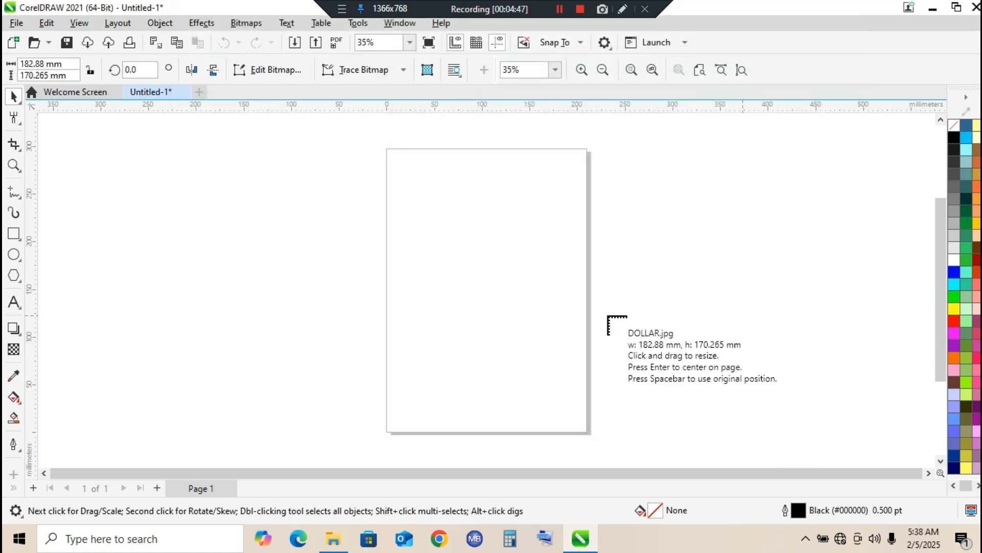
# Place the DOLLAR image at its original size and move it fully within the page's width
pyautogui.click(455, 204)
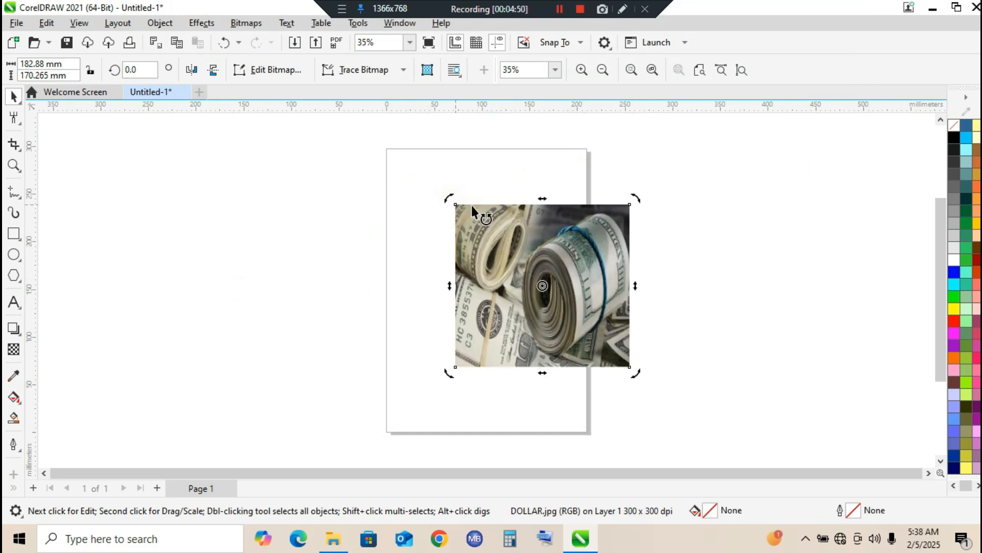
pyautogui.moveTo(542, 238); pyautogui.dragTo(488, 225)
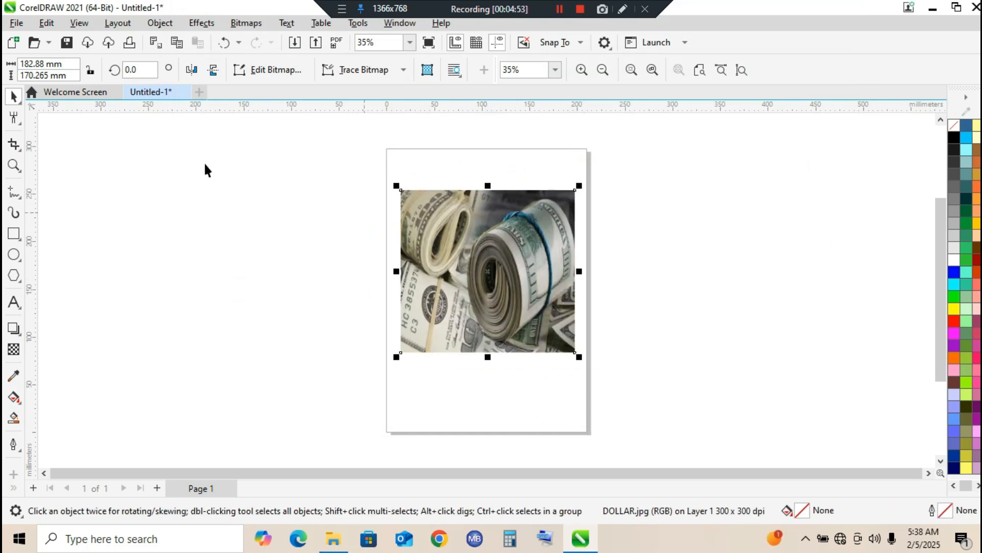
pyautogui.click(16, 145)
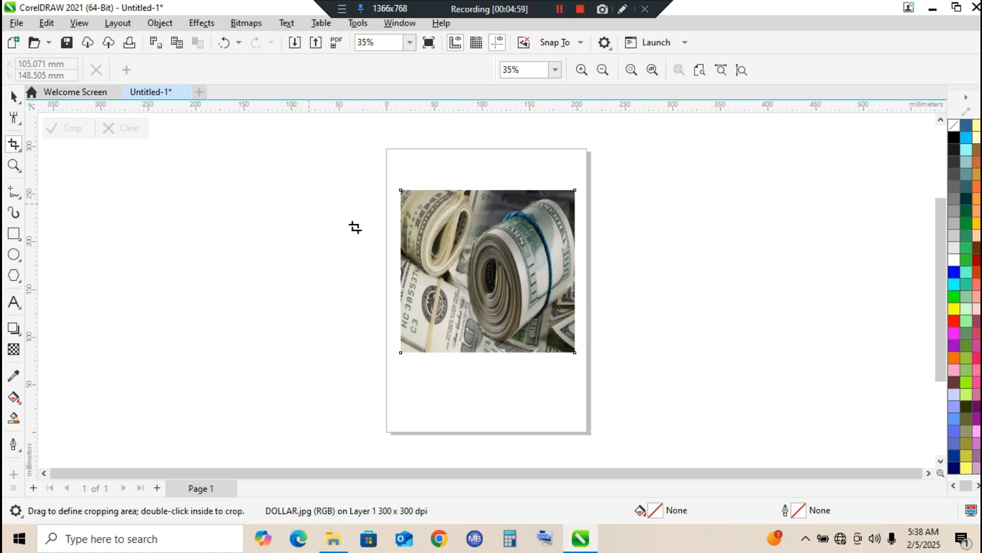
pyautogui.click(14, 96)
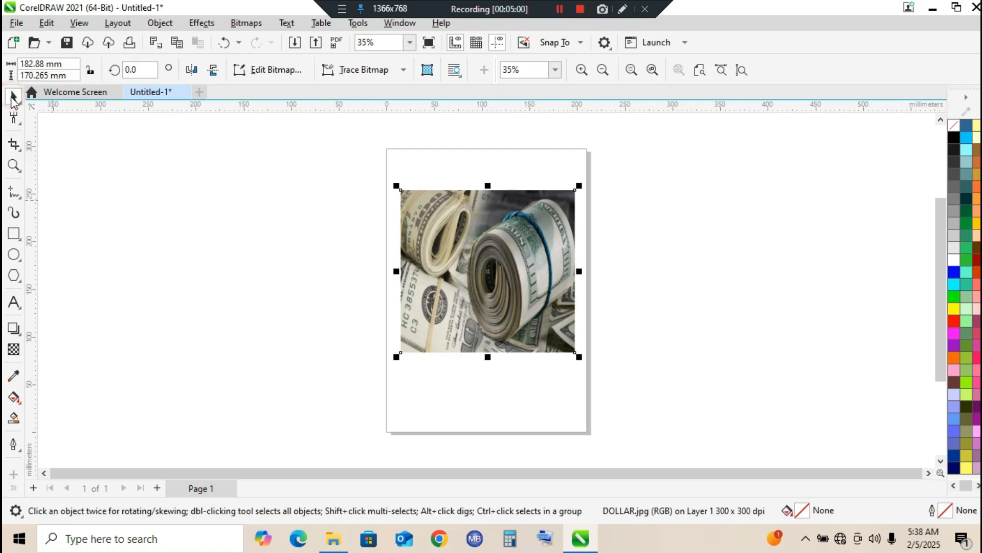
# Try trimming the image's upper part and left side with the Shape tool, and undo both trims
pyautogui.click(19, 123)
pyautogui.click(51, 118)
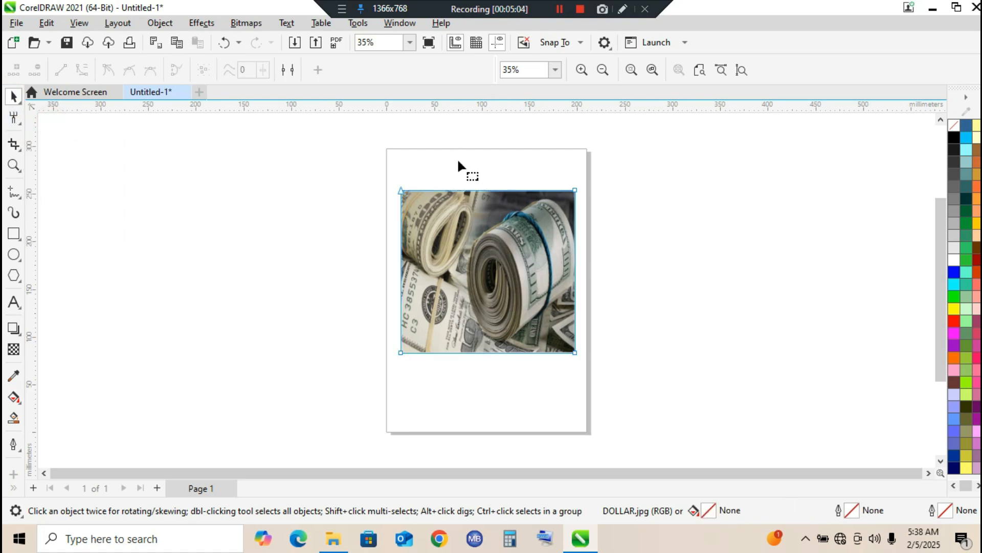
pyautogui.moveTo(483, 193); pyautogui.dragTo(575, 283)
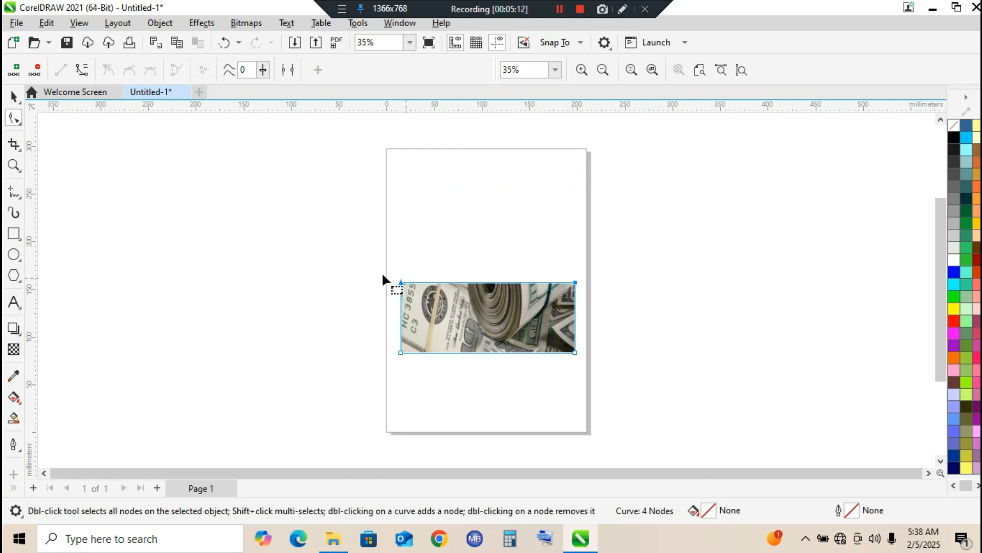
pyautogui.moveTo(471, 406); pyautogui.dragTo(463, 404)
pyautogui.moveTo(403, 353); pyautogui.dragTo(462, 352)
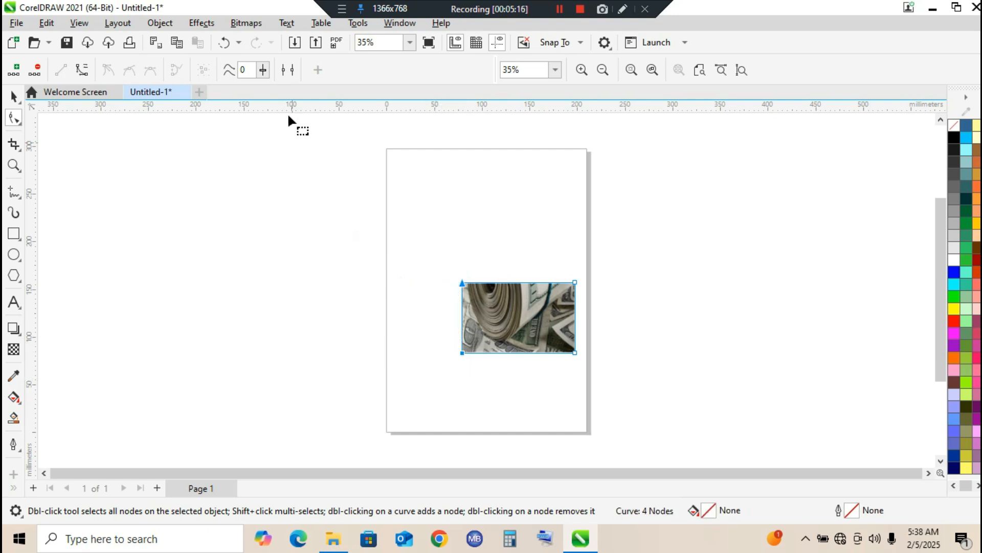
pyautogui.click(227, 43)
pyautogui.click(227, 43)
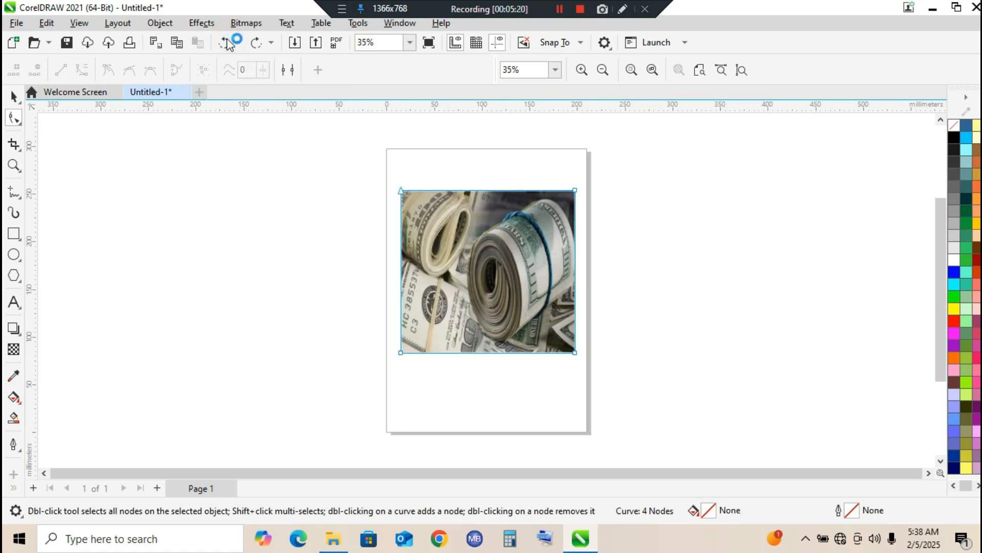
# Crop the image with the Crop tool to about 112.4 by 148.7 mm around the large roll of money
pyautogui.click(12, 146)
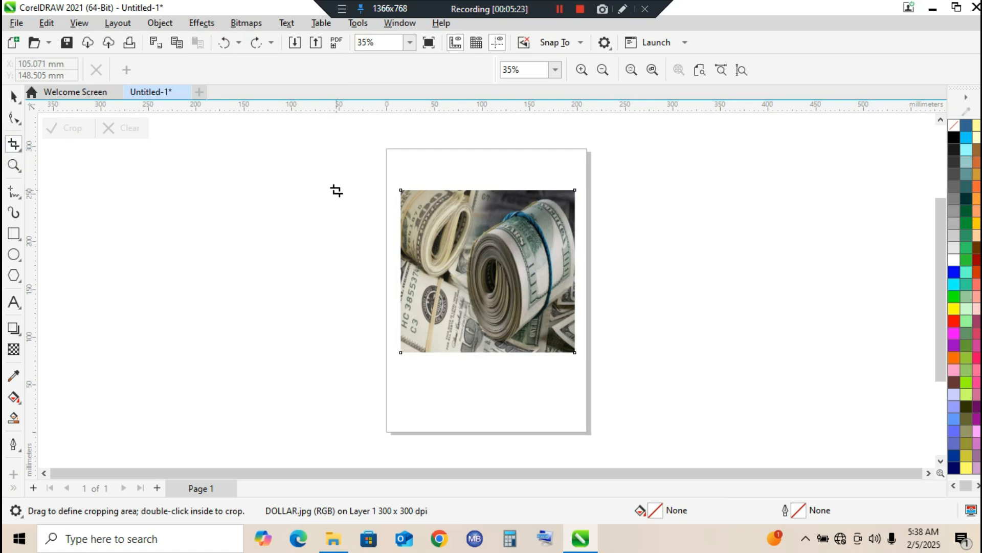
pyautogui.moveTo(444, 208); pyautogui.dragTo(556, 340)
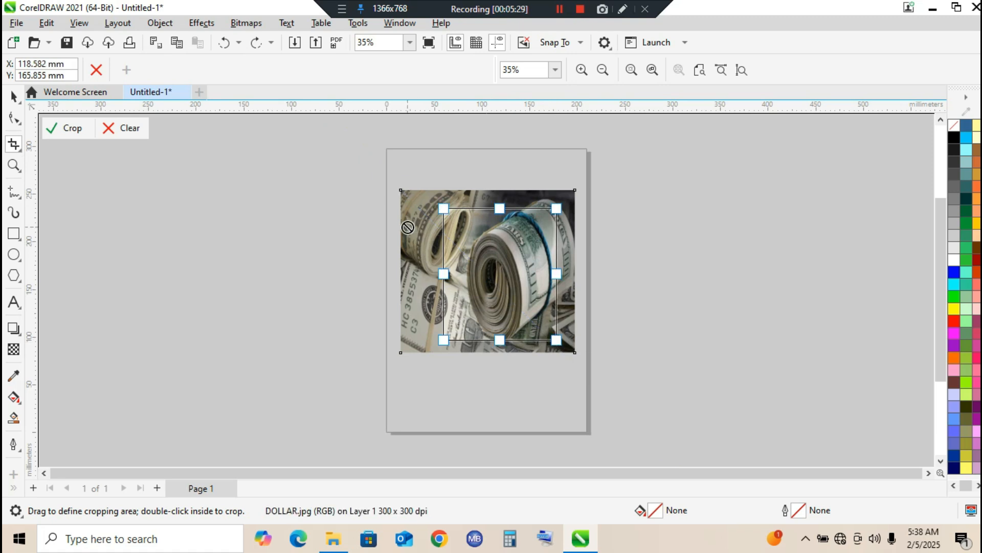
pyautogui.moveTo(450, 275); pyautogui.dragTo(467, 274)
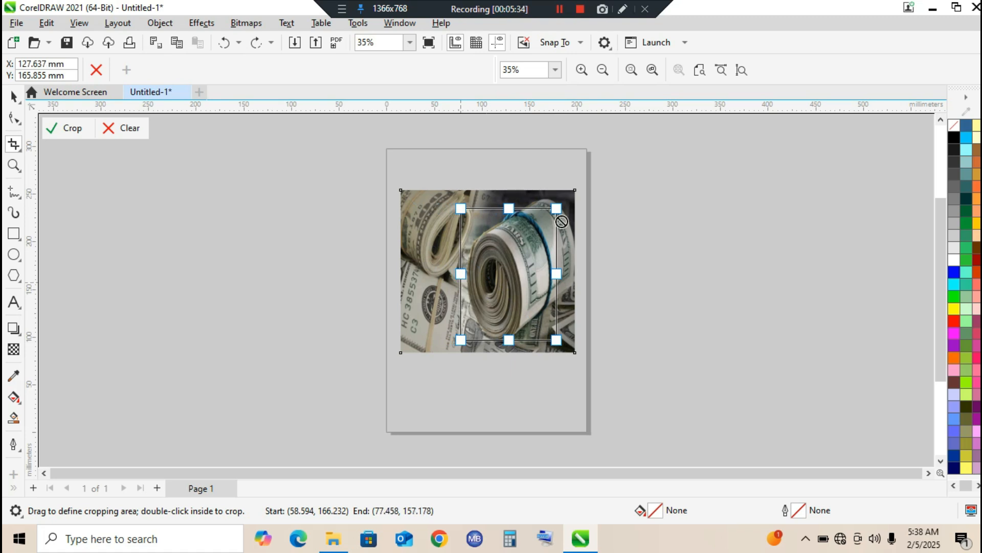
pyautogui.moveTo(508, 207); pyautogui.dragTo(509, 198)
pyautogui.moveTo(559, 269); pyautogui.dragTo(568, 275)
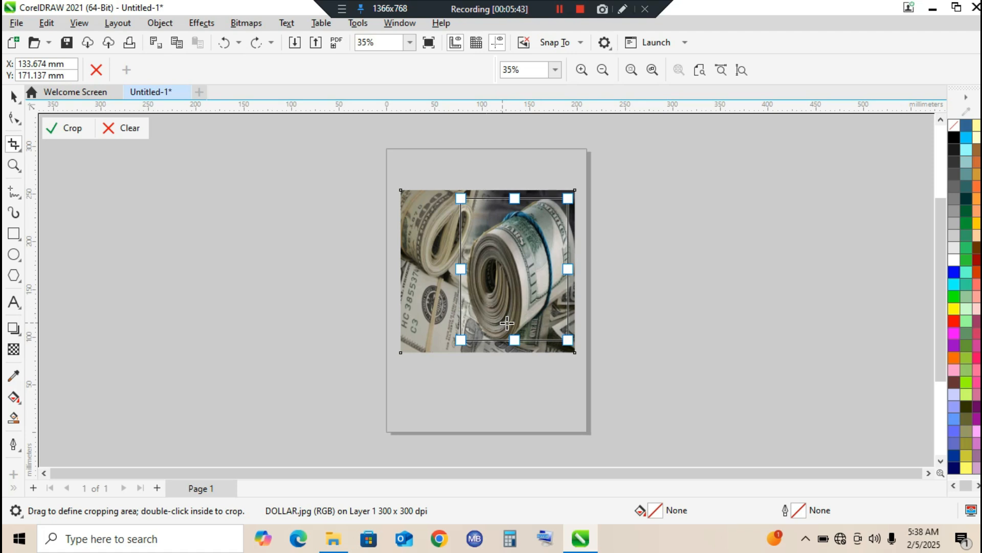
pyautogui.doubleClick(505, 253)
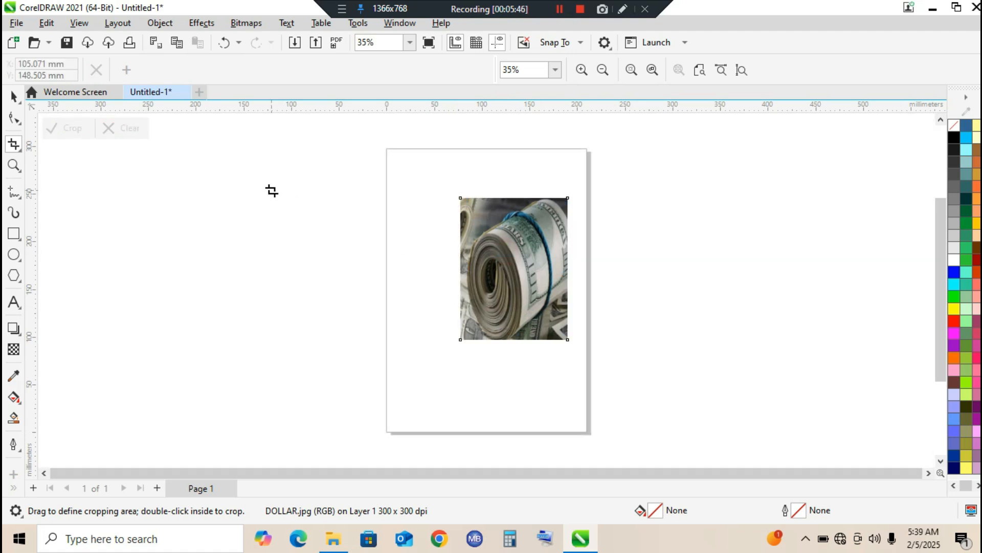
# Delete the cropped image from the page
pyautogui.click(13, 96)
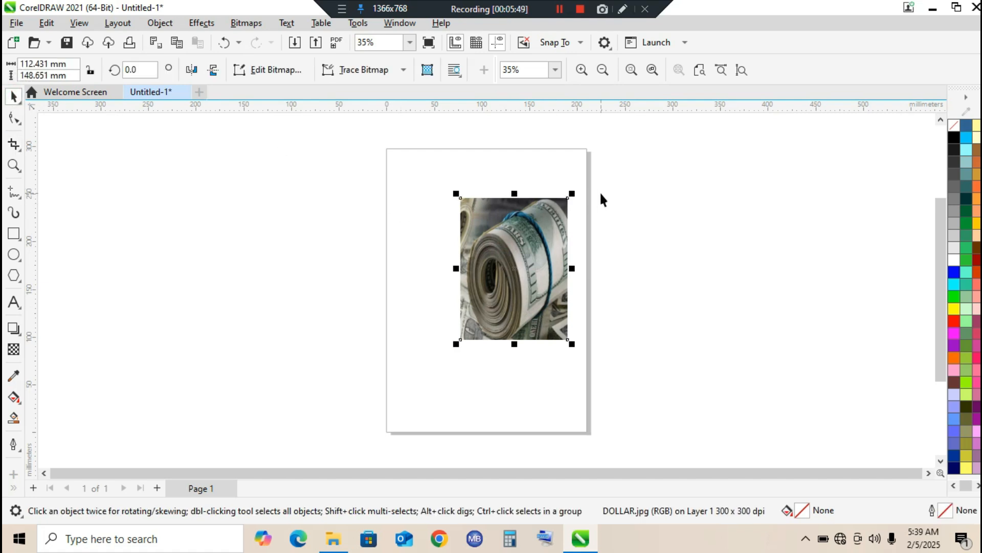
pyautogui.press('Delete')
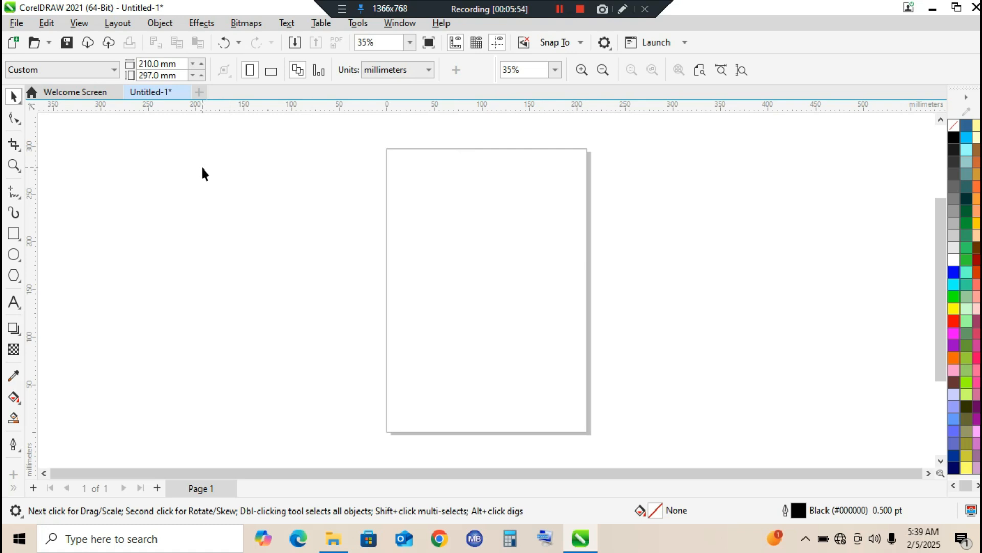
pyautogui.click(22, 150)
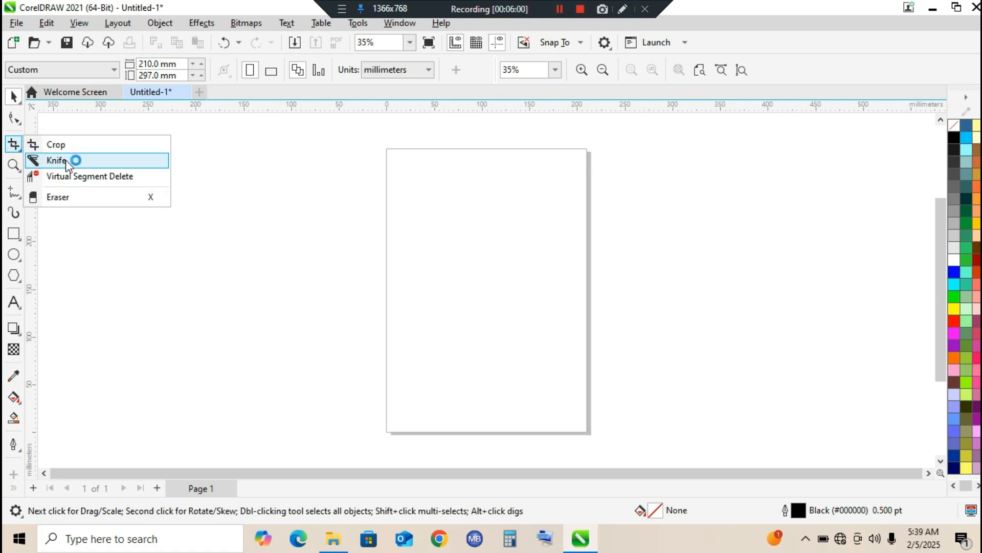
# Draw a large ellipse about 192.4 by 184.9 mm beside the page's left edge
pyautogui.click(20, 254)
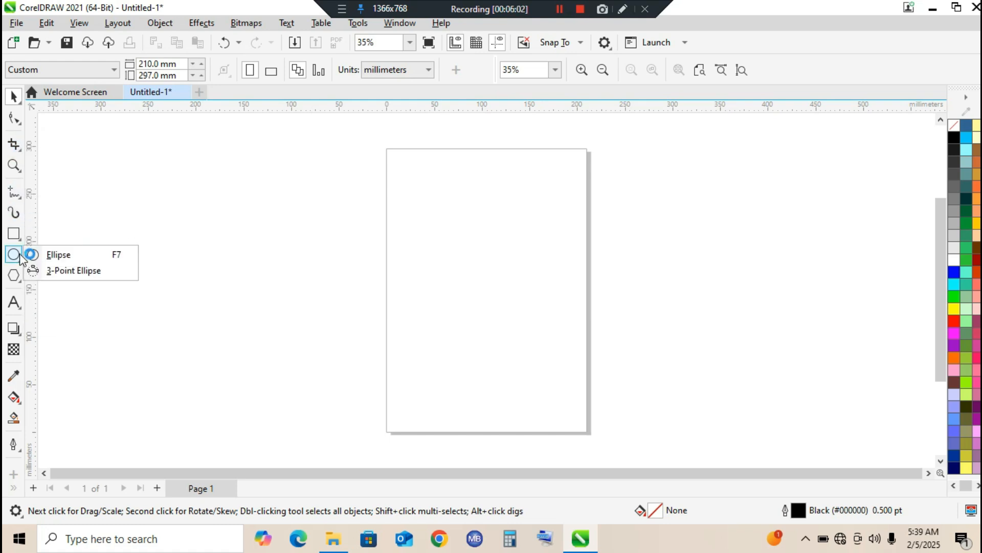
pyautogui.click(56, 255)
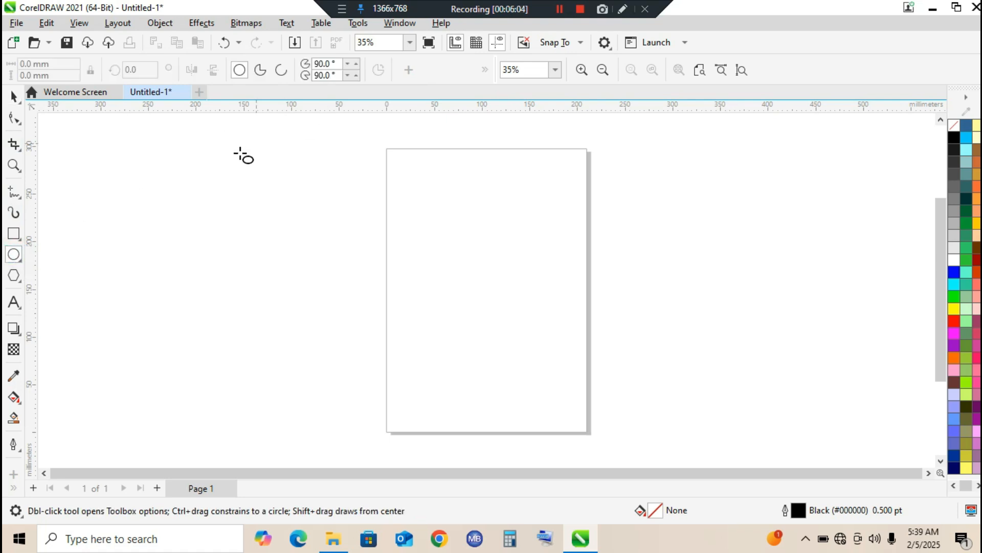
pyautogui.moveTo(207, 170); pyautogui.dragTo(392, 347)
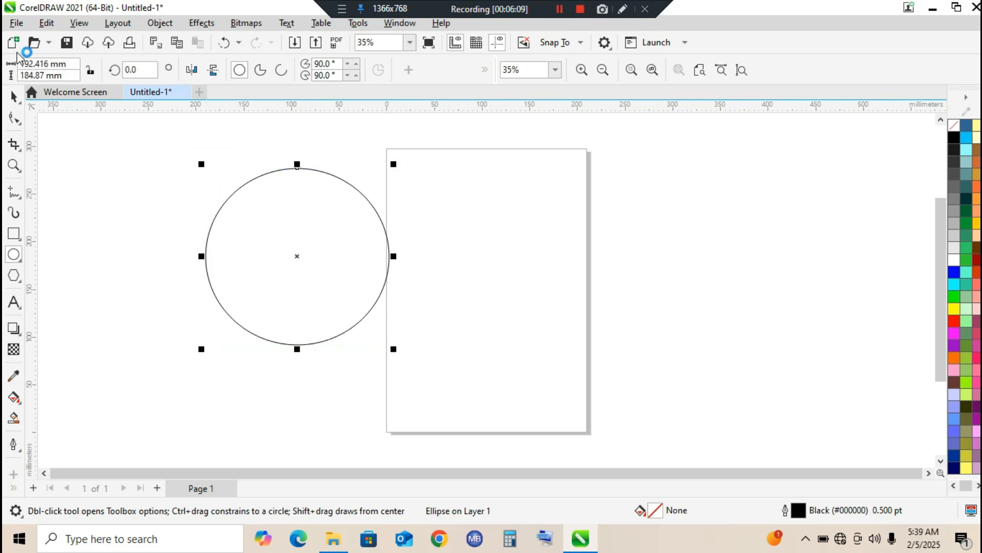
pyautogui.click(14, 96)
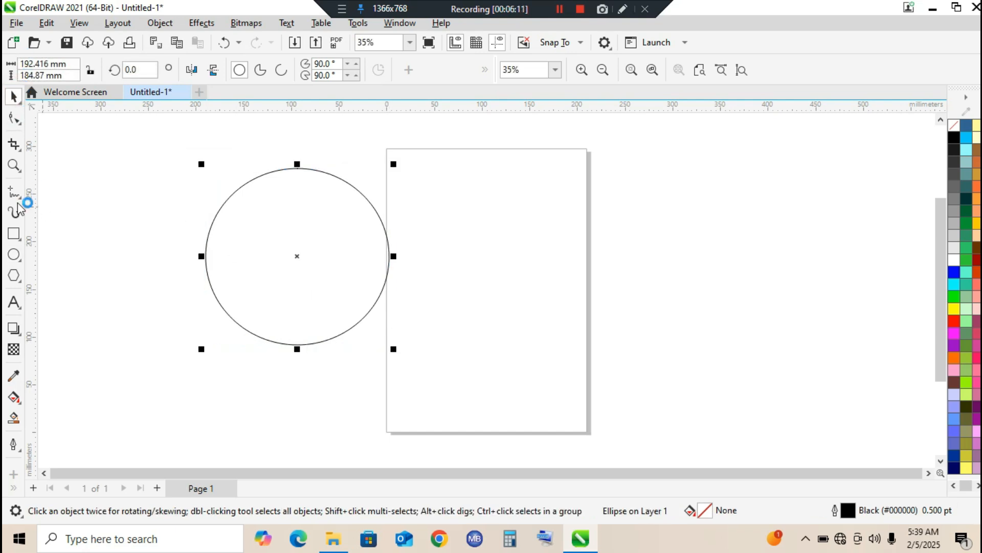
# Draw a small ellipse about 46 by 46.8 mm to the left of the large ellipse
pyautogui.click(14, 254)
pyautogui.moveTo(124, 224); pyautogui.dragTo(168, 267)
pyautogui.click(13, 95)
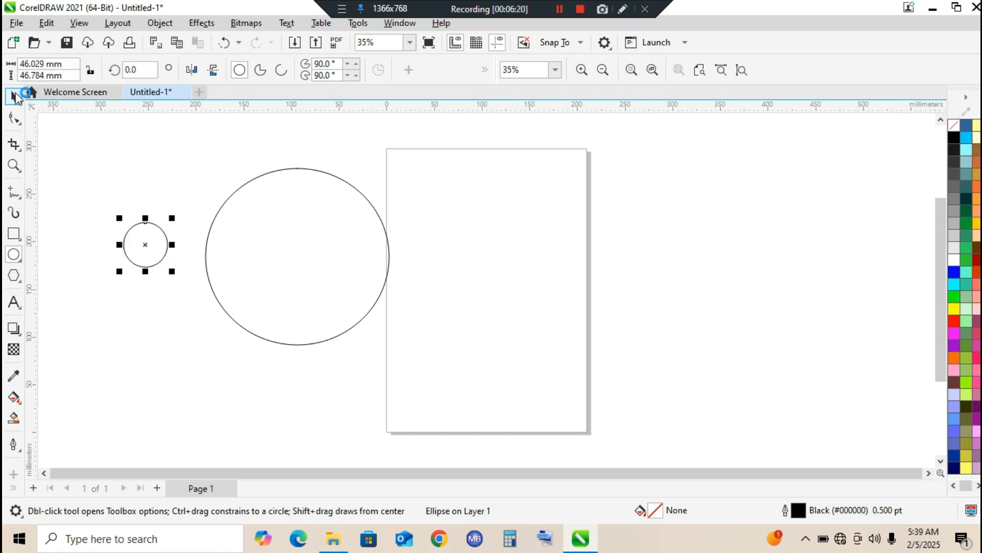
# Place five overlapping copies of the small ellipse in a row across the large ellipse's lower half, keeping the original
pyautogui.moveTo(144, 245); pyautogui.dragTo(385, 285)
pyautogui.rightClick(229, 279)
pyautogui.click(347, 287)
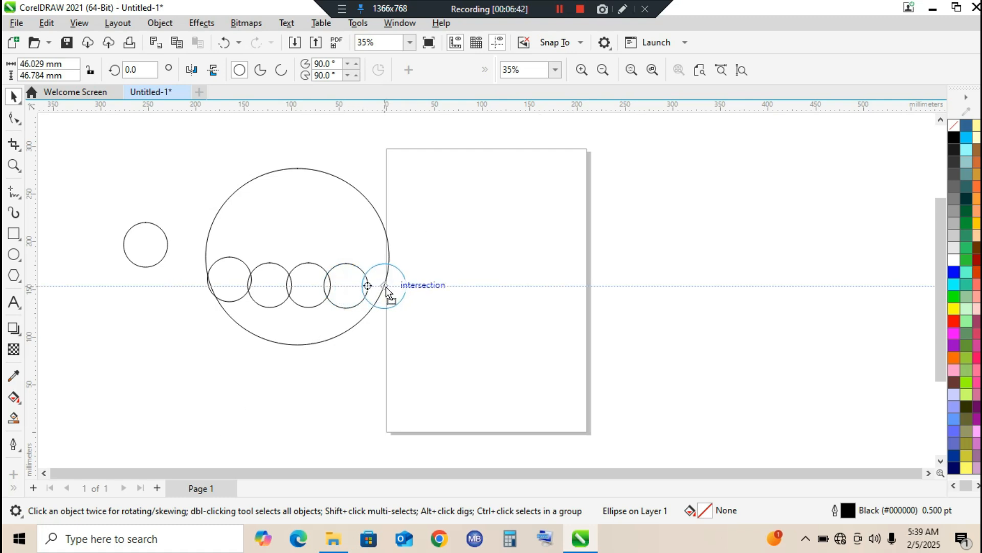
pyautogui.moveTo(388, 289); pyautogui.dragTo(388, 290)
# Select the five overlapping small ellipses and narrow the row to about 194.4 mm to span the large ellipse
pyautogui.moveTo(186, 253); pyautogui.dragTo(267, 310)
pyautogui.moveTo(424, 312); pyautogui.dragTo(427, 316)
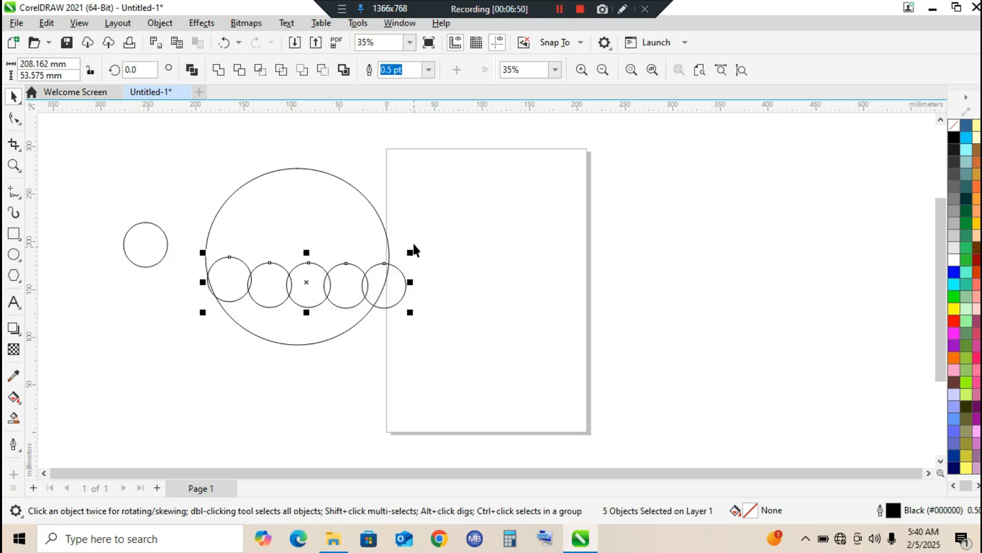
pyautogui.moveTo(410, 282); pyautogui.dragTo(394, 285)
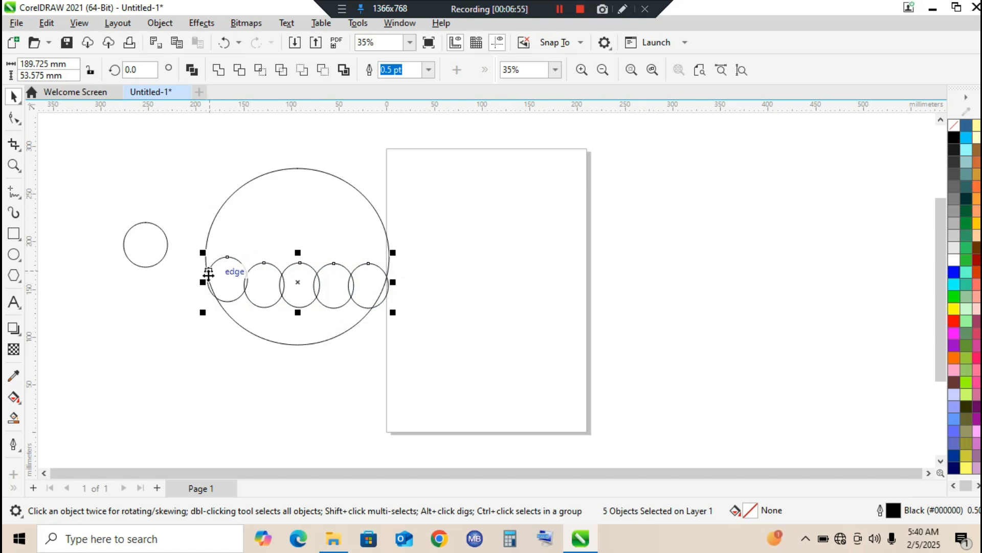
pyautogui.moveTo(206, 281); pyautogui.dragTo(194, 281)
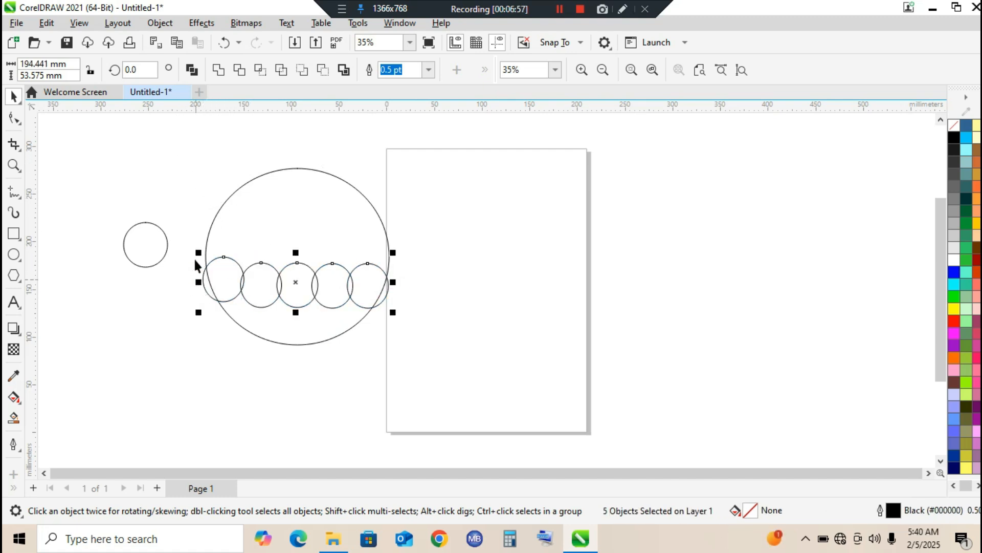
# Select the large ellipse and its five overlapping small ellipses and trim the large ellipse with them
pyautogui.click(174, 151)
pyautogui.moveTo(225, 220); pyautogui.dragTo(456, 397)
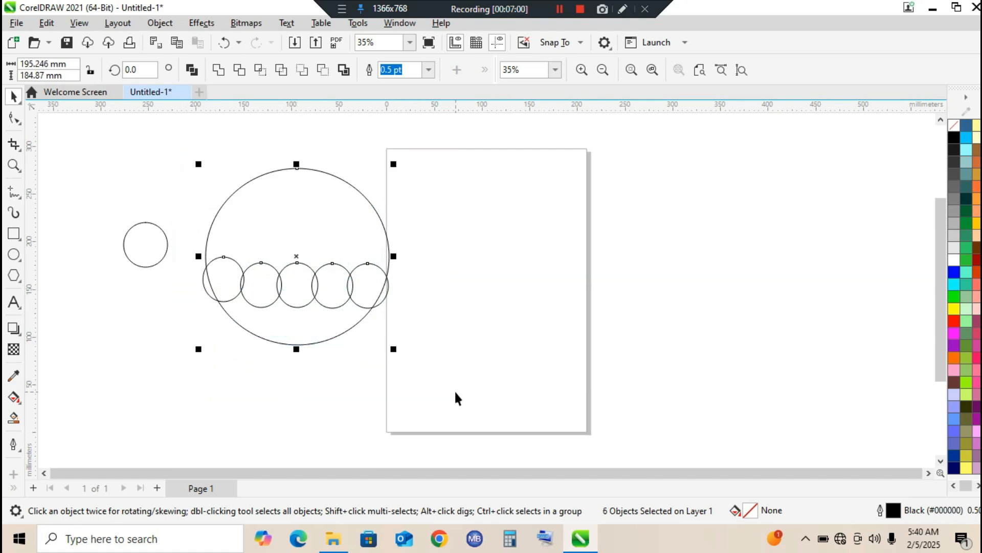
pyautogui.click(239, 68)
# Select all six small ellipses and move them together to the right, clear of the trimmed large ellipse
pyautogui.click(165, 167)
pyautogui.moveTo(108, 187); pyautogui.dragTo(398, 319)
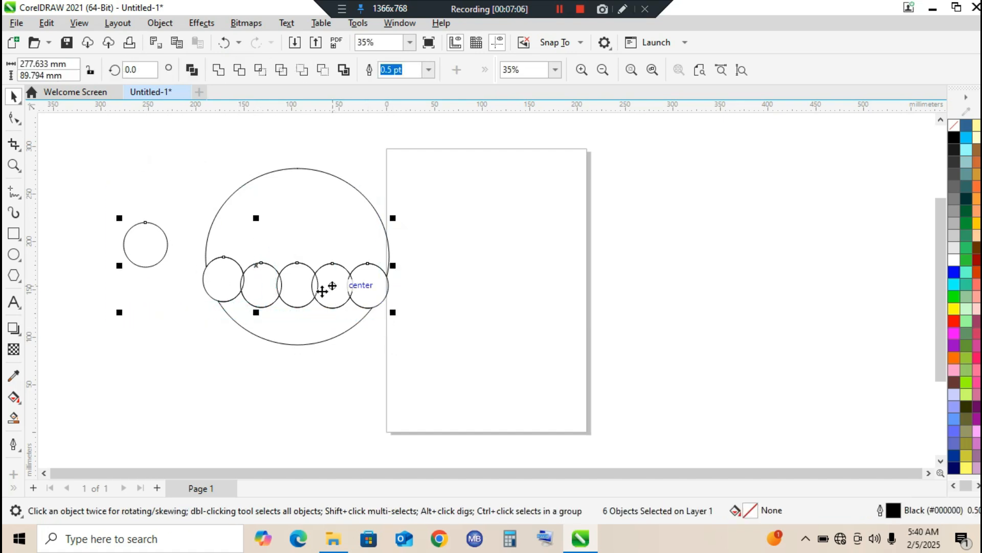
pyautogui.moveTo(322, 285); pyautogui.dragTo(759, 286)
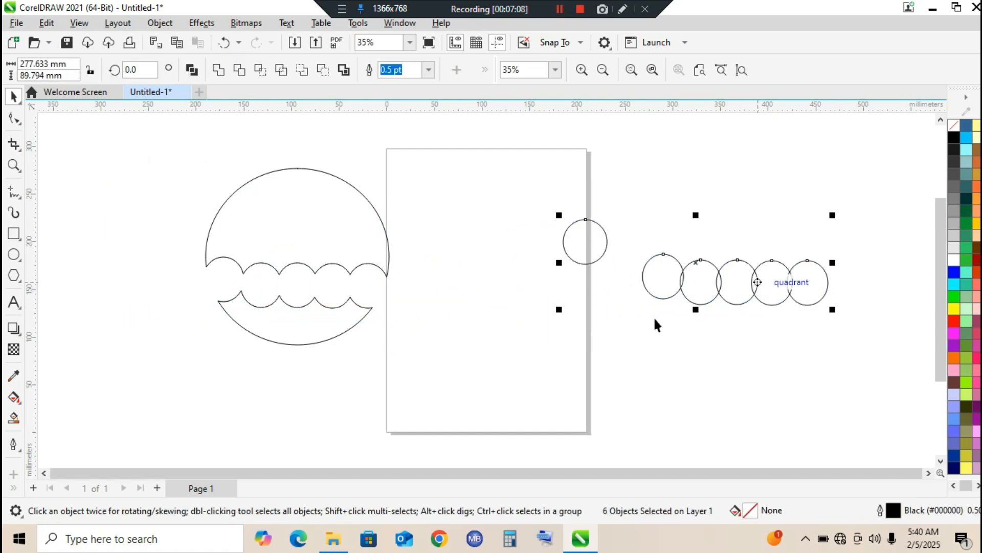
# Break the trimmed ellipse apart into separate curves and delete its lower crescent piece
pyautogui.click(310, 229)
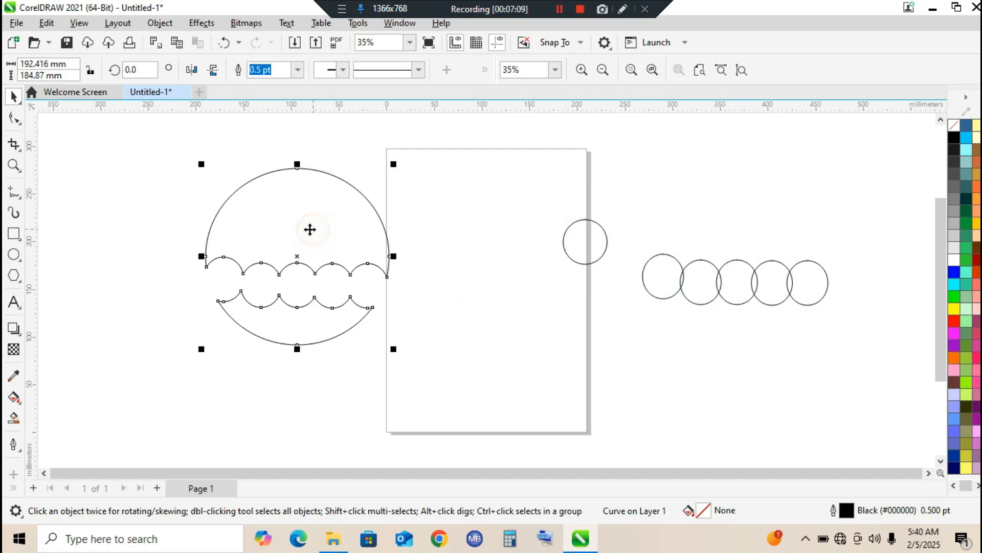
pyautogui.click(158, 23)
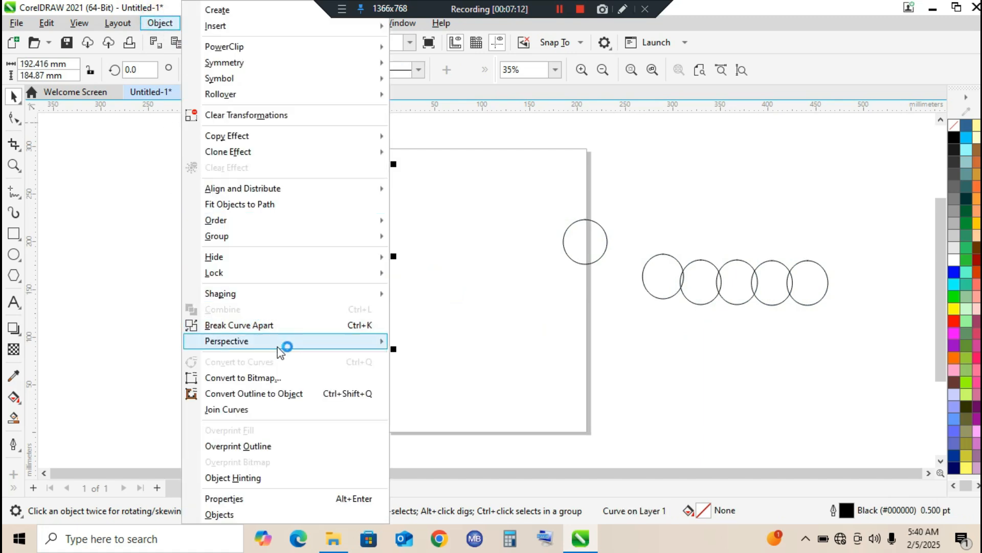
pyautogui.click(271, 325)
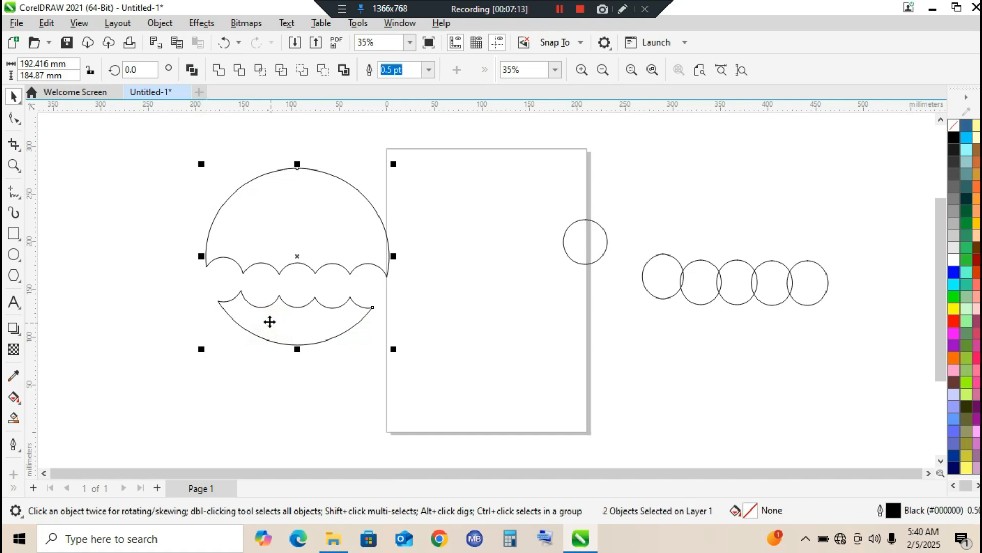
pyautogui.click(157, 178)
pyautogui.moveTo(278, 320); pyautogui.dragTo(226, 391)
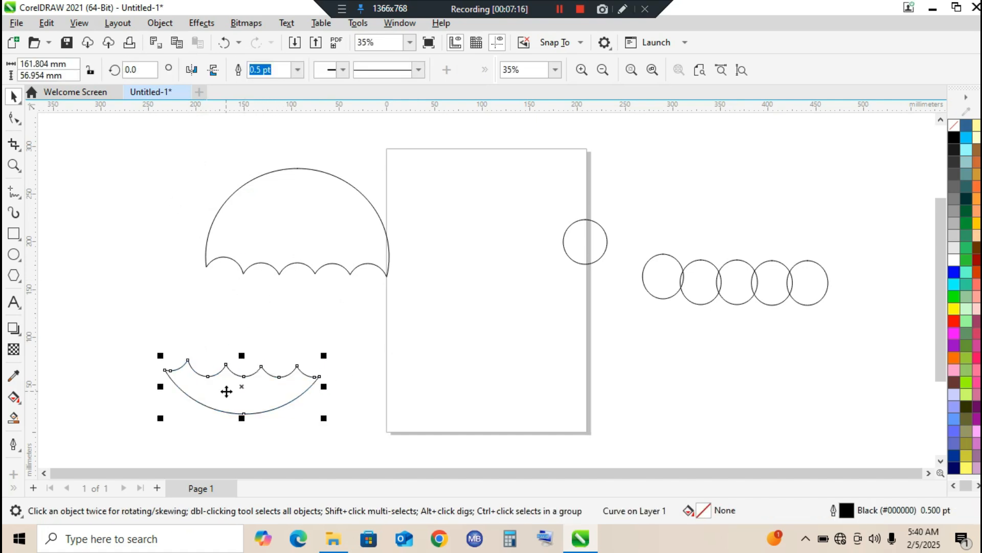
pyautogui.press('Delete')
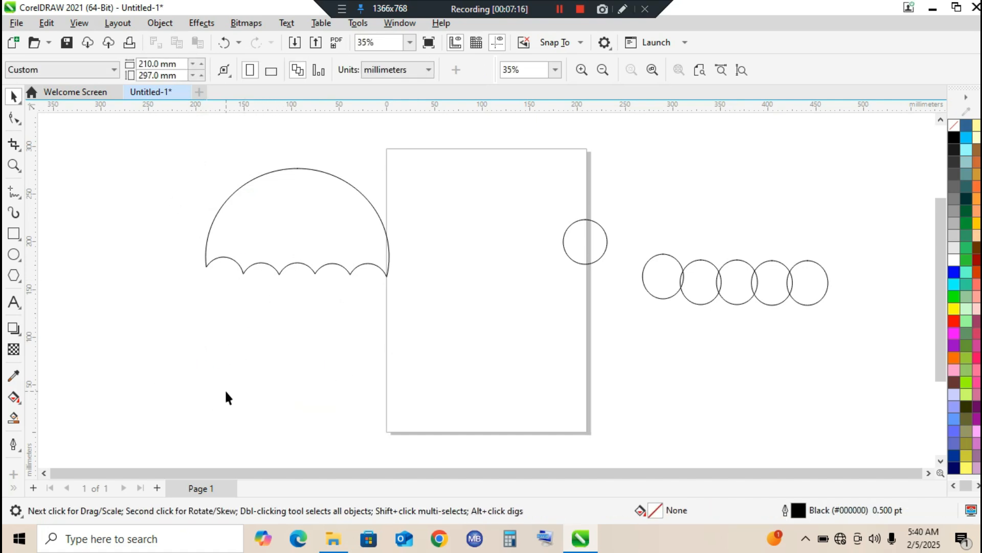
# Select the remaining umbrella-shaped curve and activate the Knife tool
pyautogui.click(339, 218)
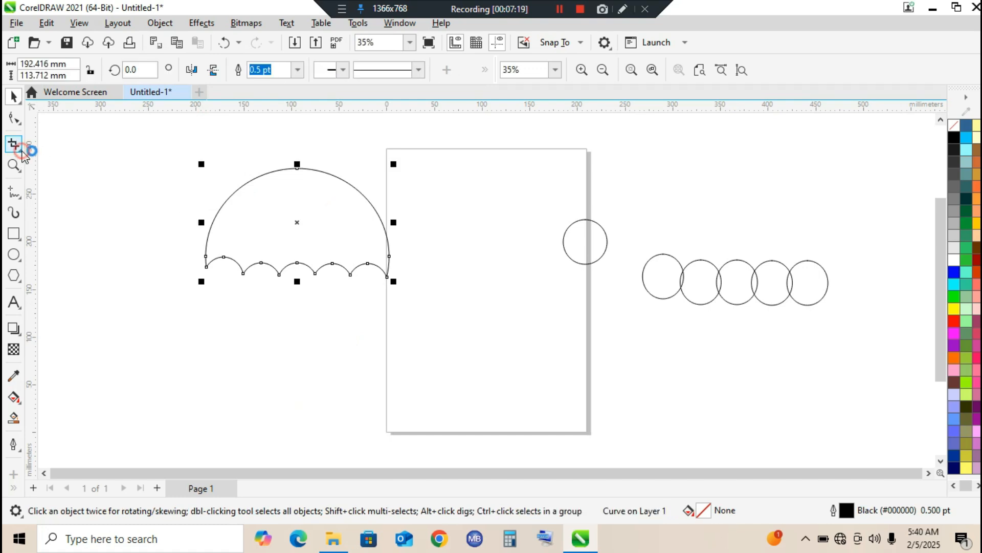
pyautogui.click(21, 151)
pyautogui.click(58, 158)
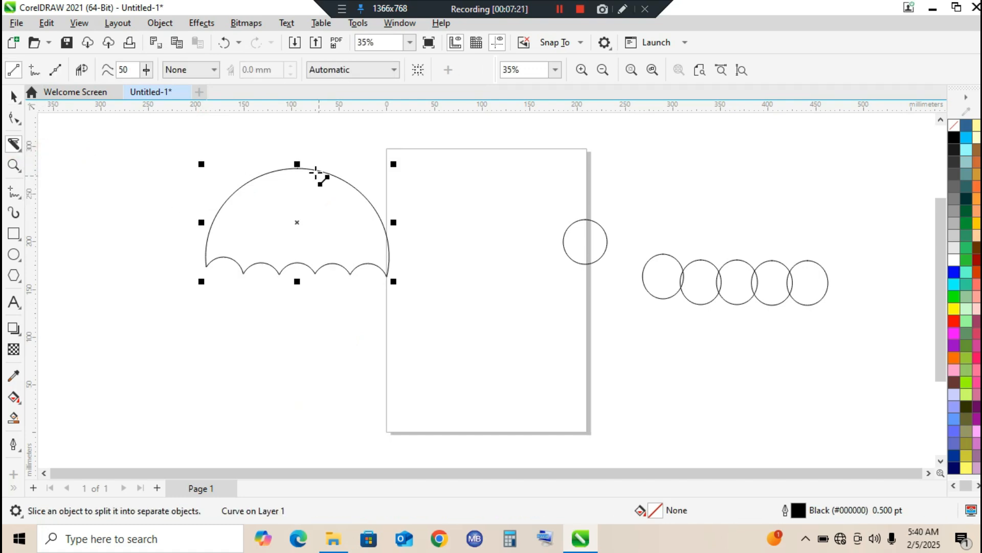
# Try to slice the umbrella shape in a straight line from its top node, and undo the top node's displacement
pyautogui.click(298, 169)
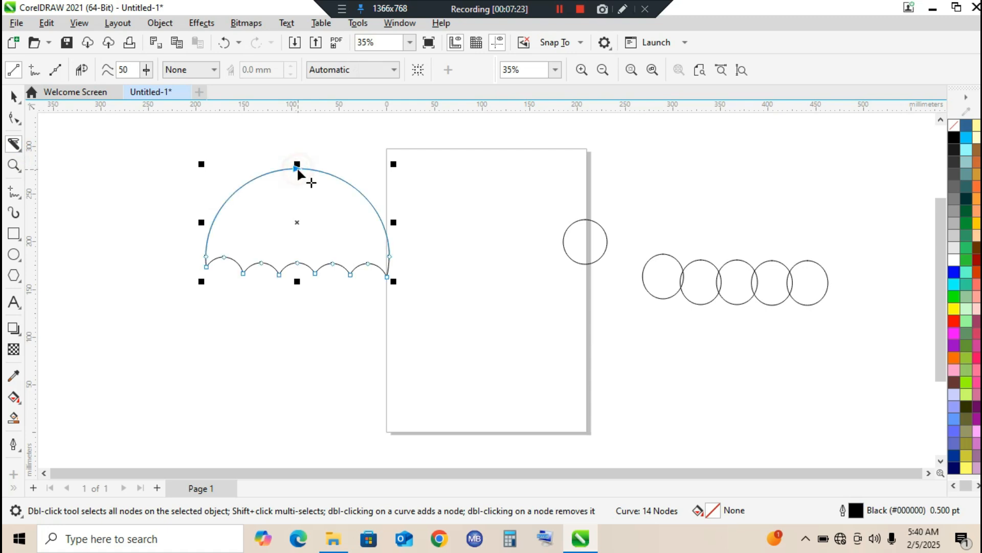
pyautogui.click(267, 239)
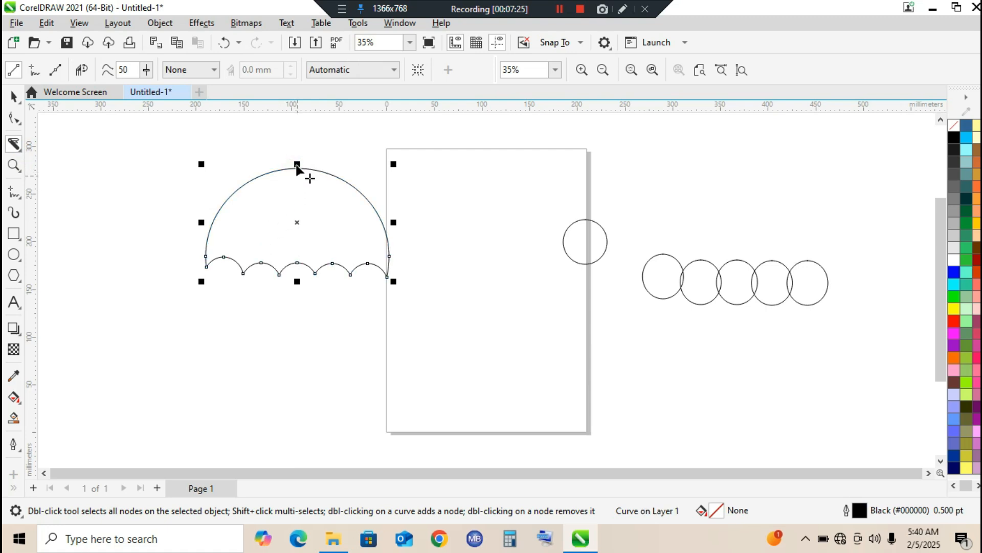
pyautogui.moveTo(297, 168); pyautogui.dragTo(259, 242)
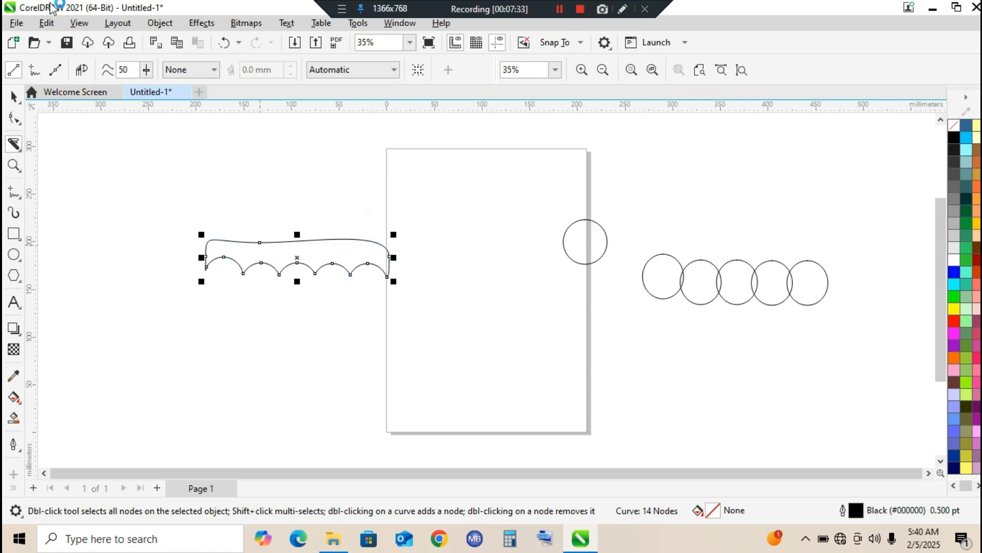
pyautogui.click(225, 45)
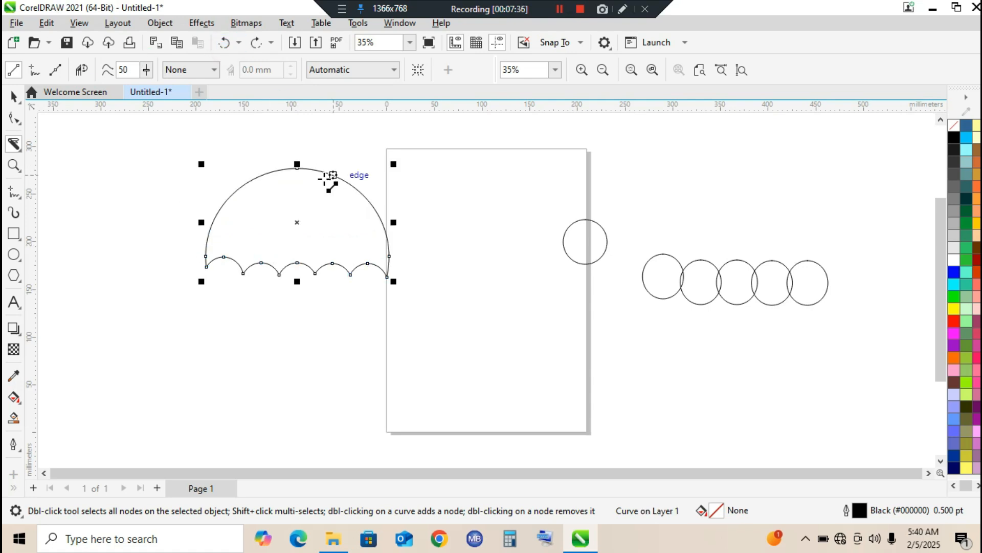
pyautogui.click(223, 254)
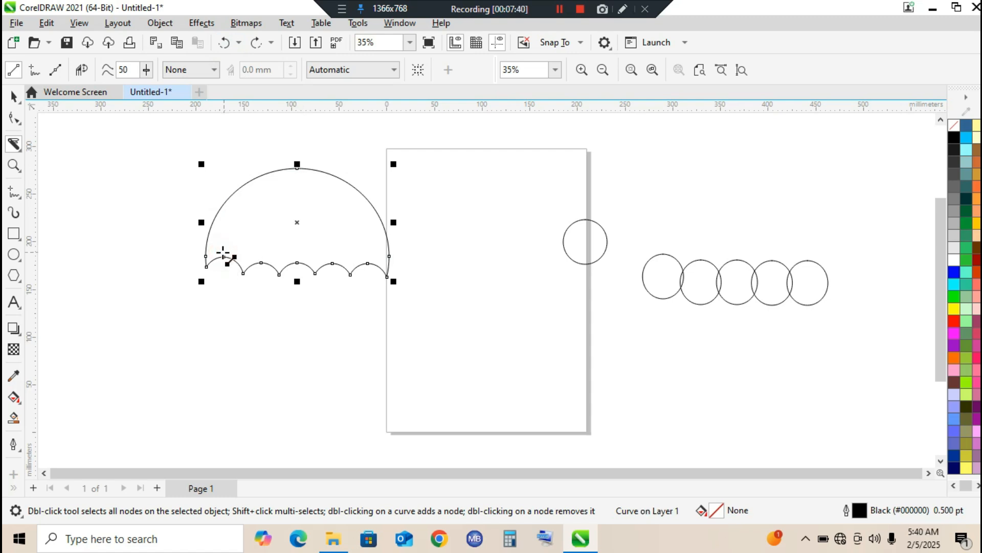
pyautogui.click(298, 169)
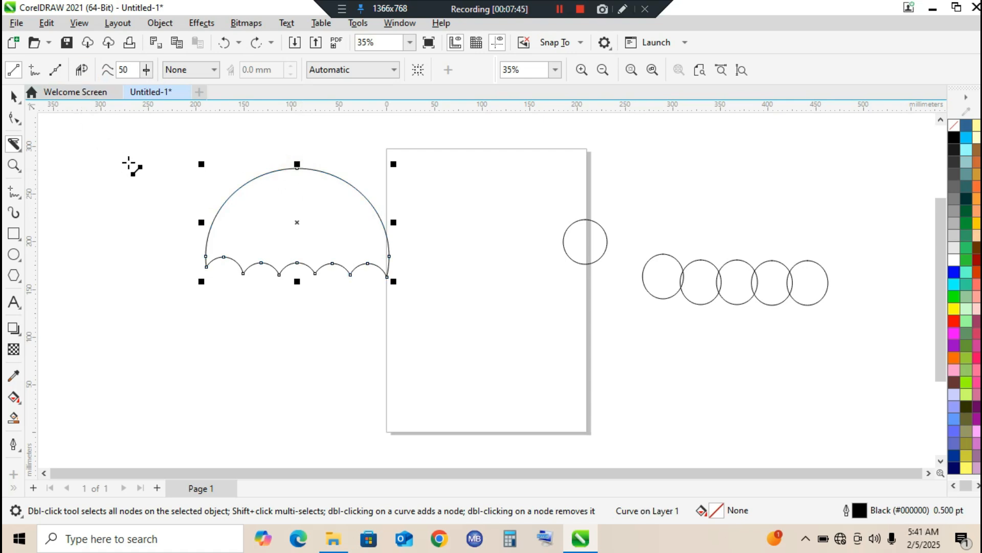
# Slice the umbrella shape in Freehand mode from near its first scallop joint to its top node, and turn on Auto-close on cut
pyautogui.click(34, 71)
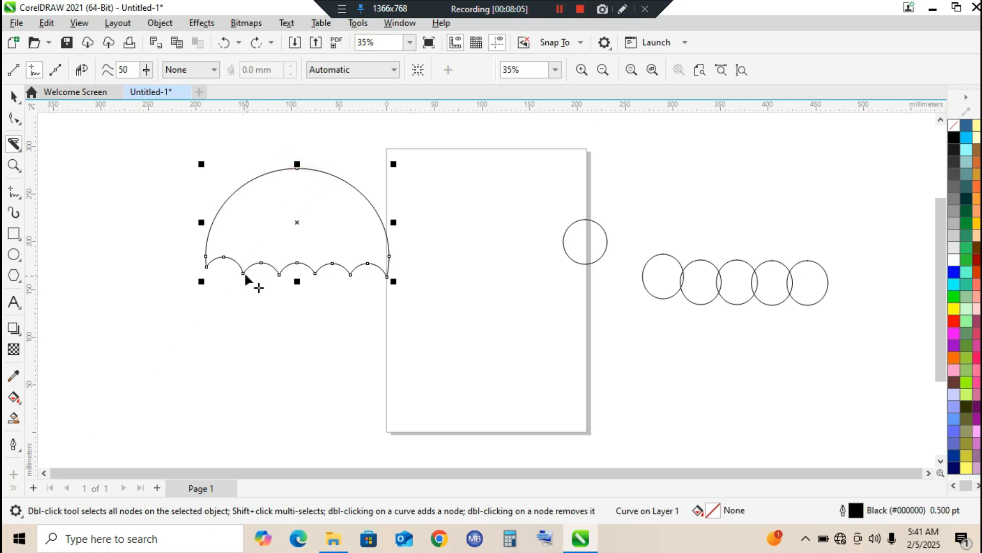
pyautogui.moveTo(241, 266)
pyautogui.mouseDown()
pyautogui.moveTo(289, 220)
pyautogui.moveTo(297, 166)
pyautogui.mouseUp()
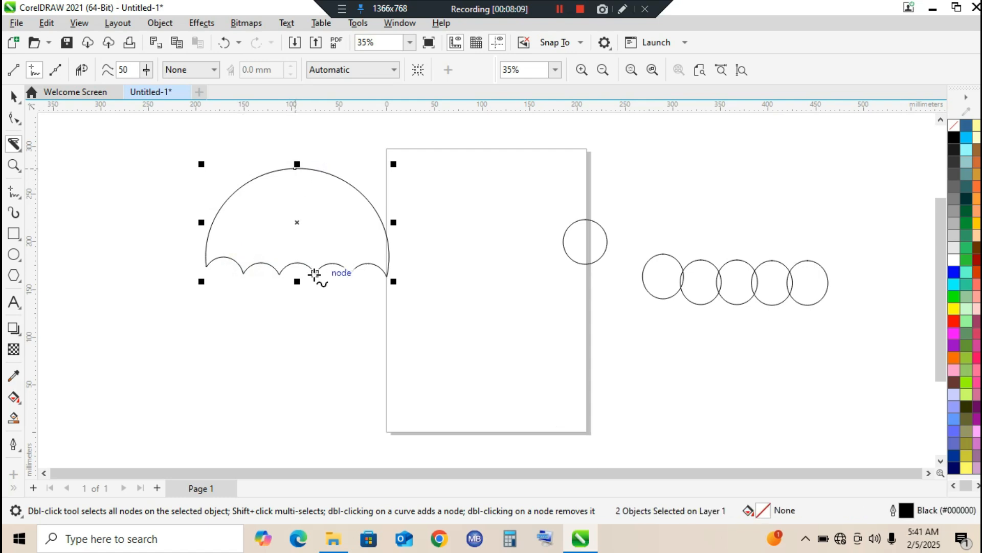
pyautogui.click(85, 71)
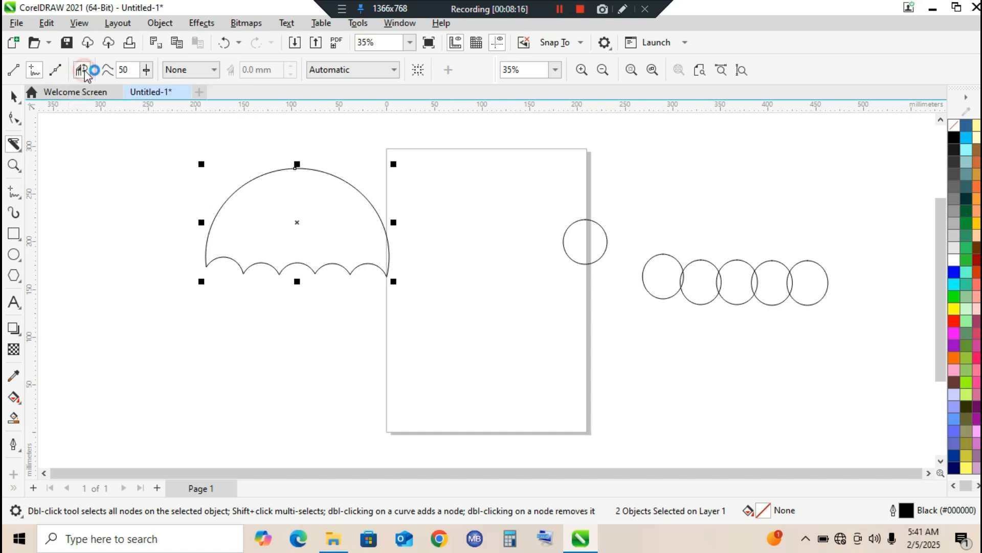
pyautogui.click(244, 270)
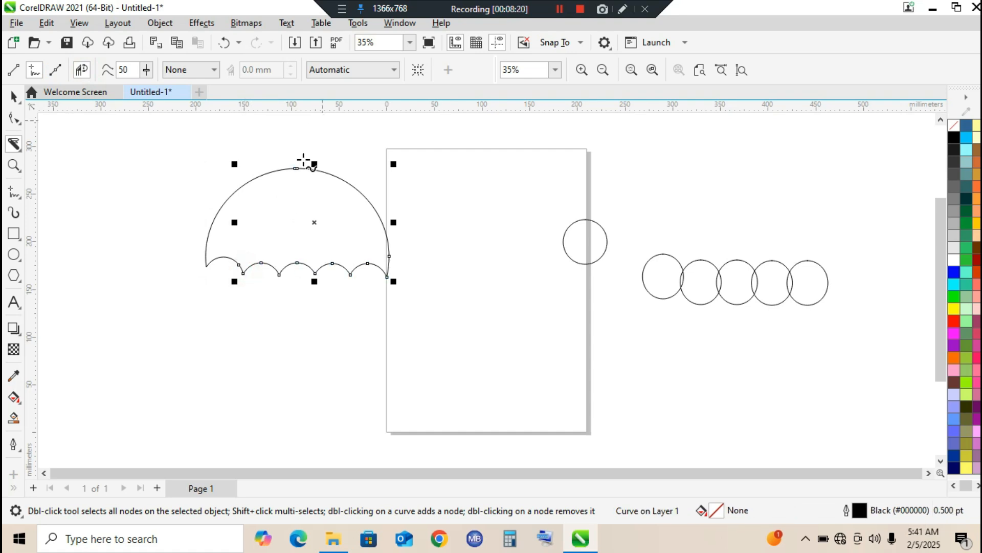
pyautogui.click(297, 169)
# Set the knife's cut span to Overlap and try another cut from the first scallop joint to the top node
pyautogui.click(176, 70)
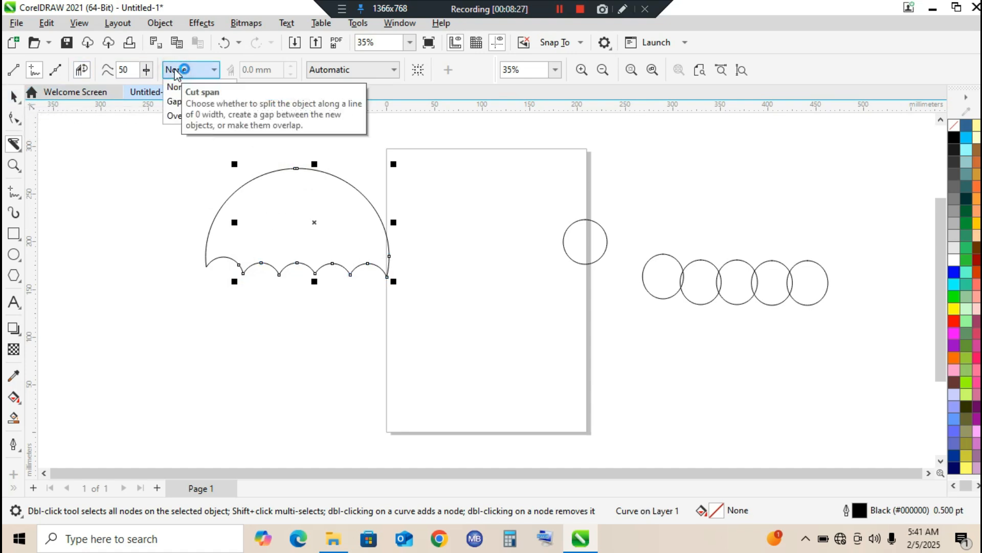
pyautogui.click(181, 116)
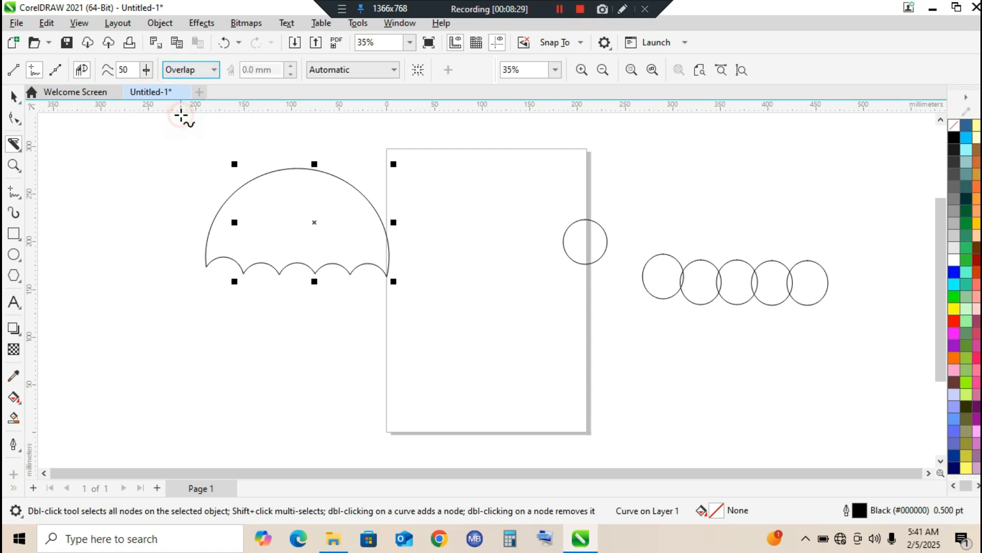
pyautogui.click(244, 273)
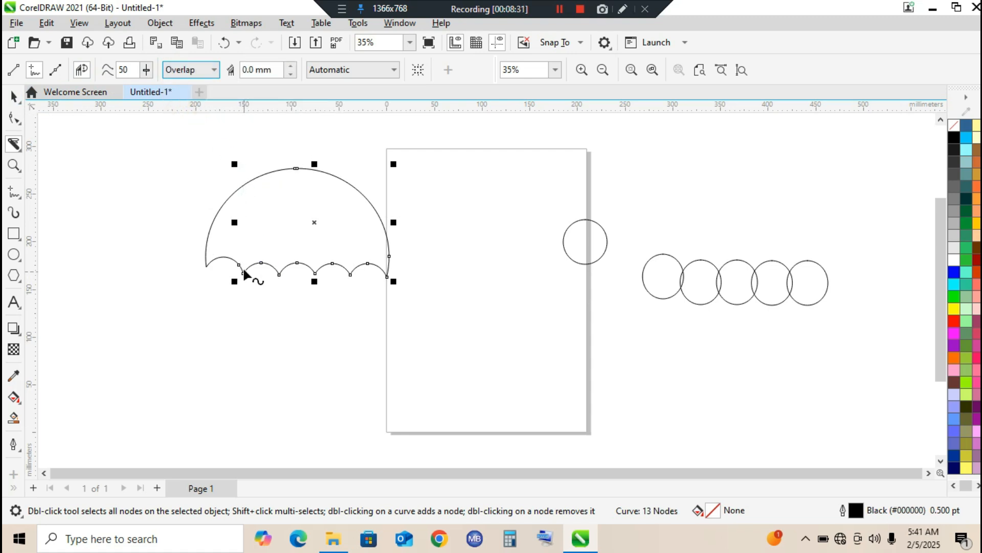
pyautogui.click(241, 265)
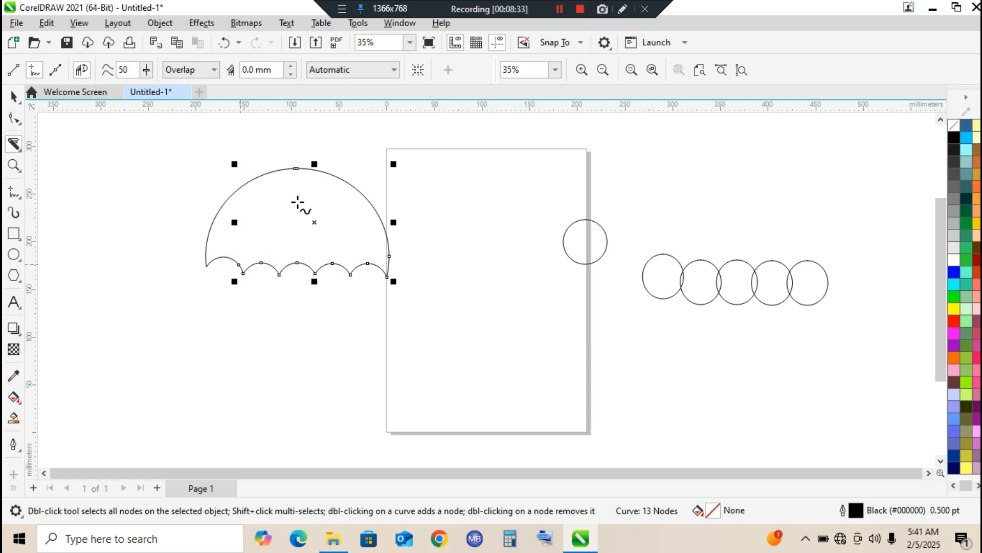
pyautogui.click(297, 167)
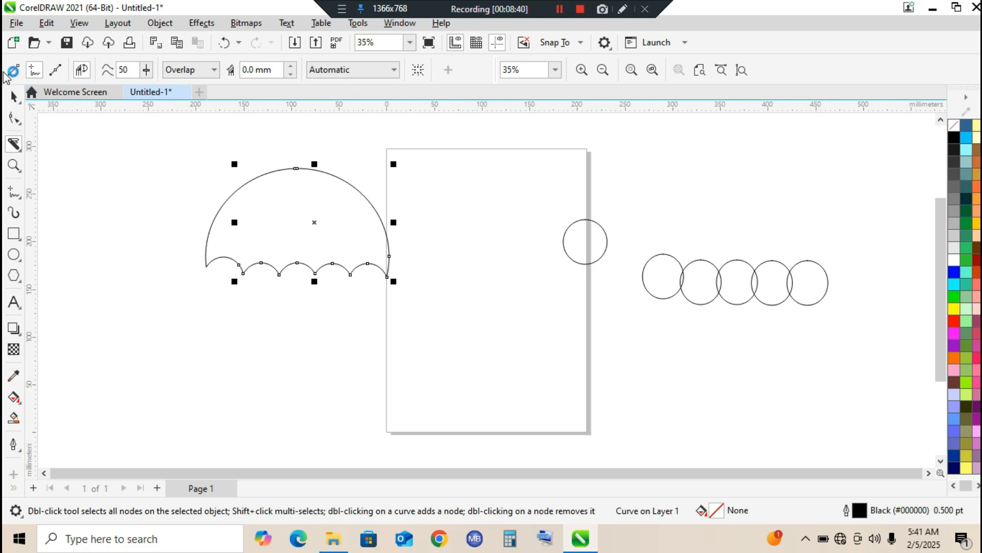
# Remove the single small ellipse and the row of five with Virtual Segment Delete, and delete the umbrella pieces
pyautogui.click(14, 96)
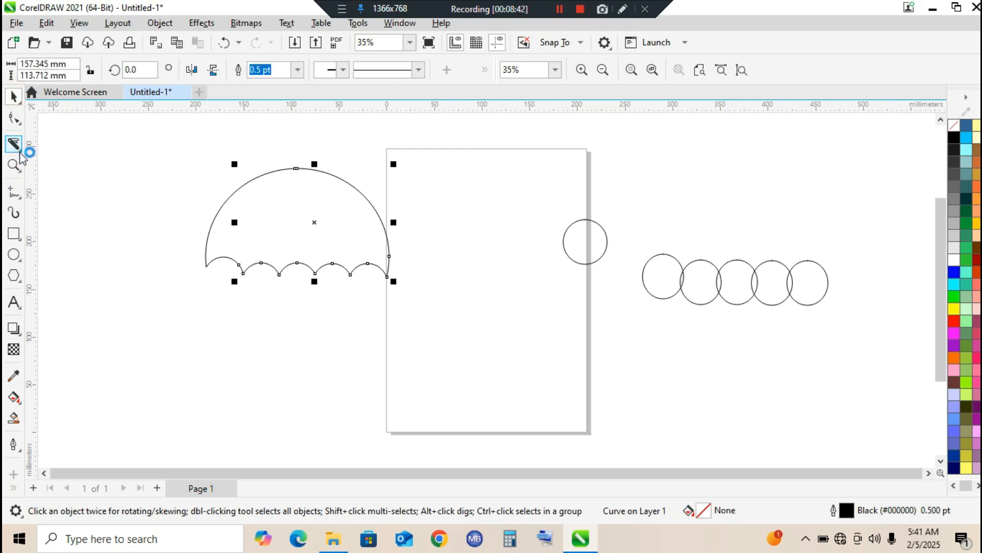
pyautogui.click(20, 150)
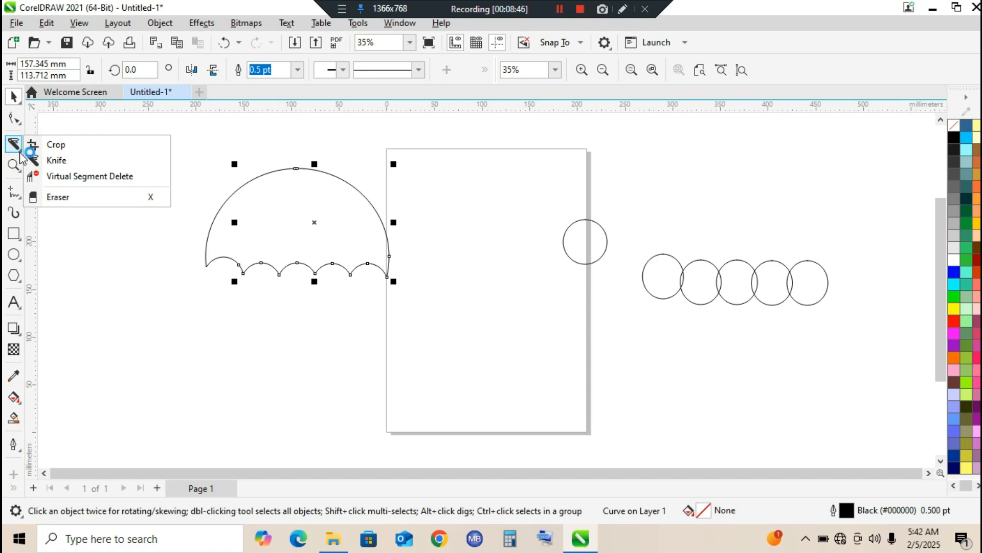
pyautogui.click(70, 177)
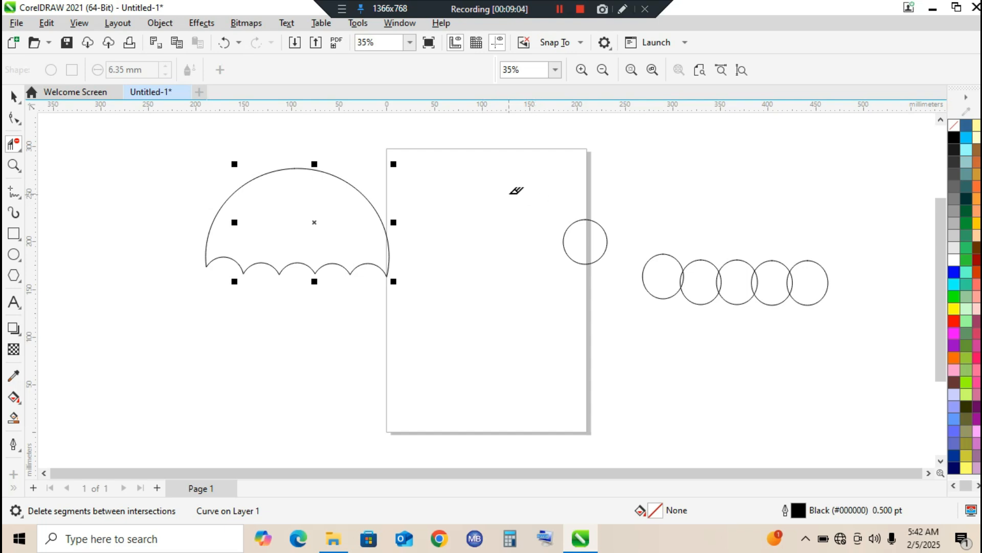
pyautogui.moveTo(509, 193); pyautogui.dragTo(620, 284)
pyautogui.moveTo(591, 189); pyautogui.dragTo(896, 323)
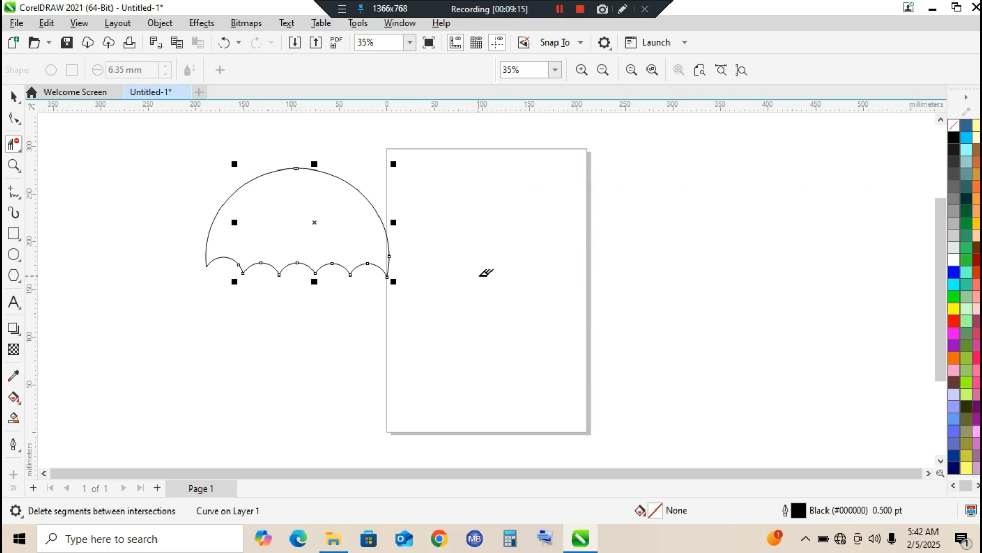
pyautogui.press('Delete')
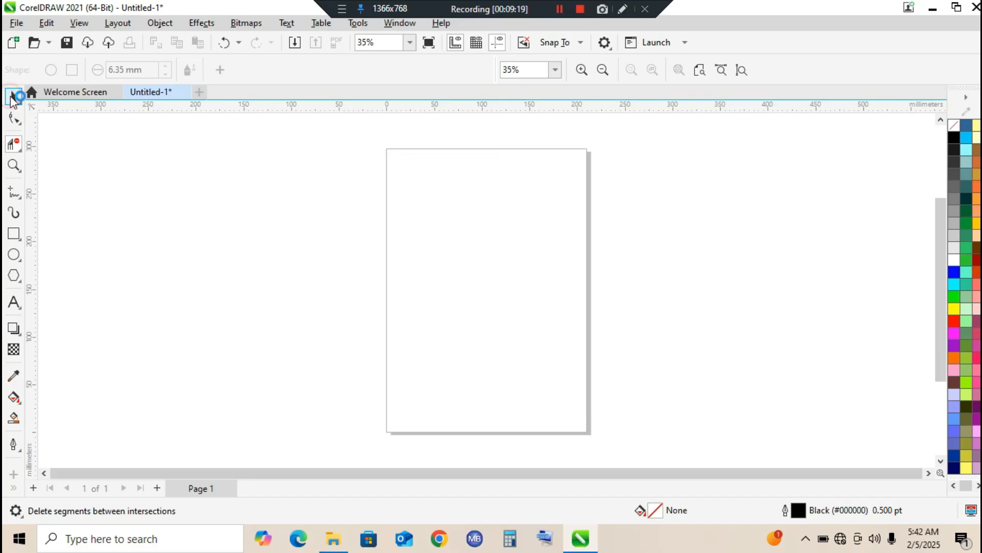
# Draw a rectangle about 252.8 by 174.3 mm to the left of the page
pyautogui.click(22, 153)
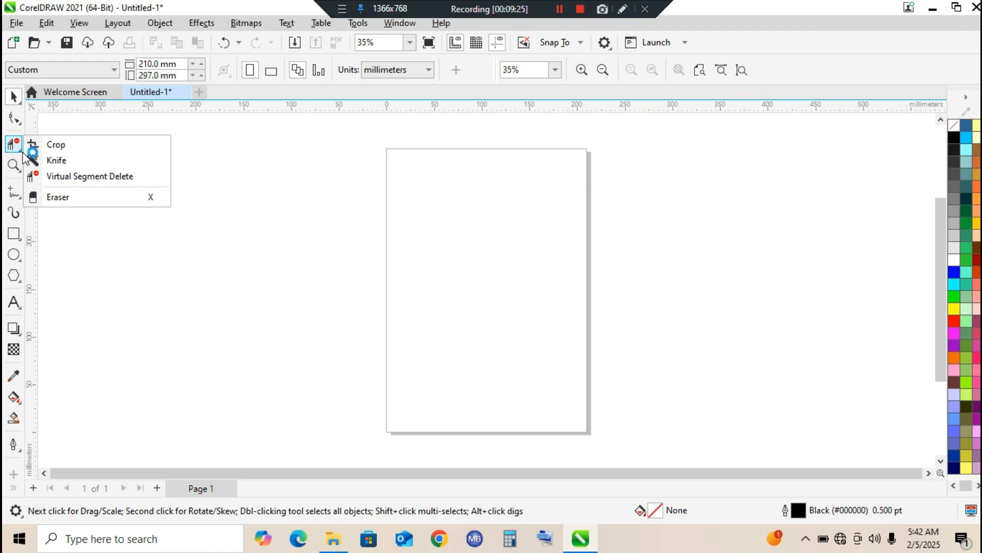
pyautogui.moveTo(14, 233)
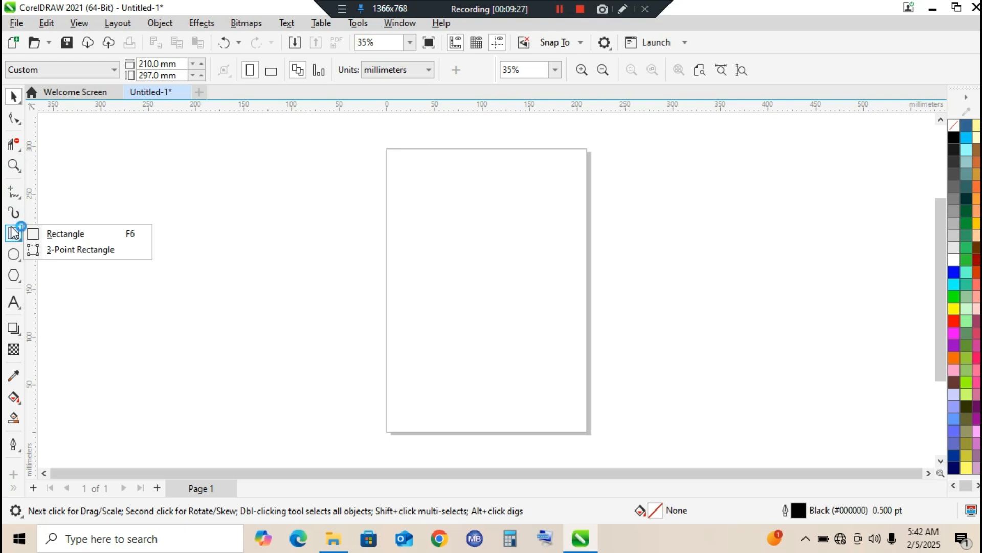
pyautogui.click(13, 233)
pyautogui.moveTo(108, 154); pyautogui.dragTo(351, 320)
pyautogui.click(15, 97)
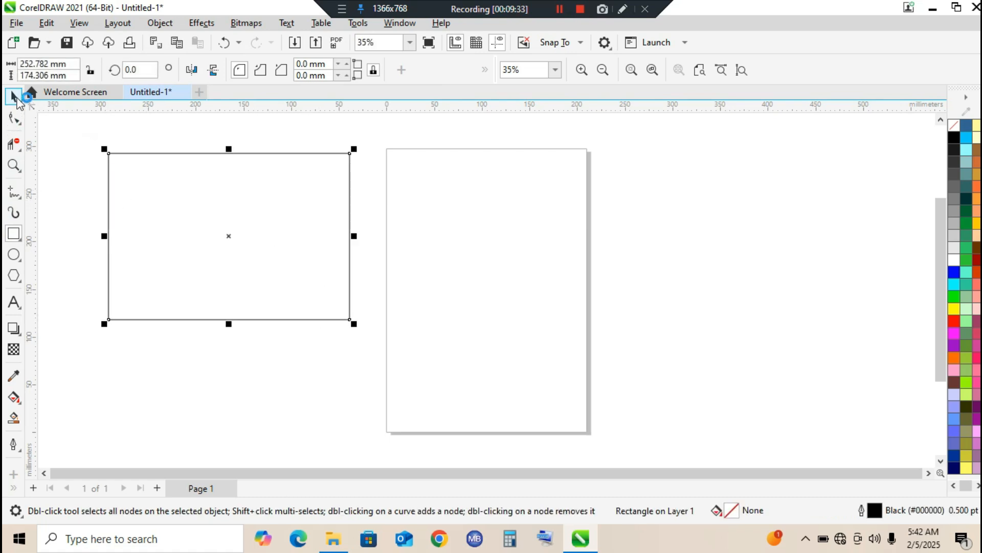
# Erase along the rectangle's edges with the Eraser tool, using a round 6.35 mm nib, and undo the last stroke
pyautogui.click(20, 150)
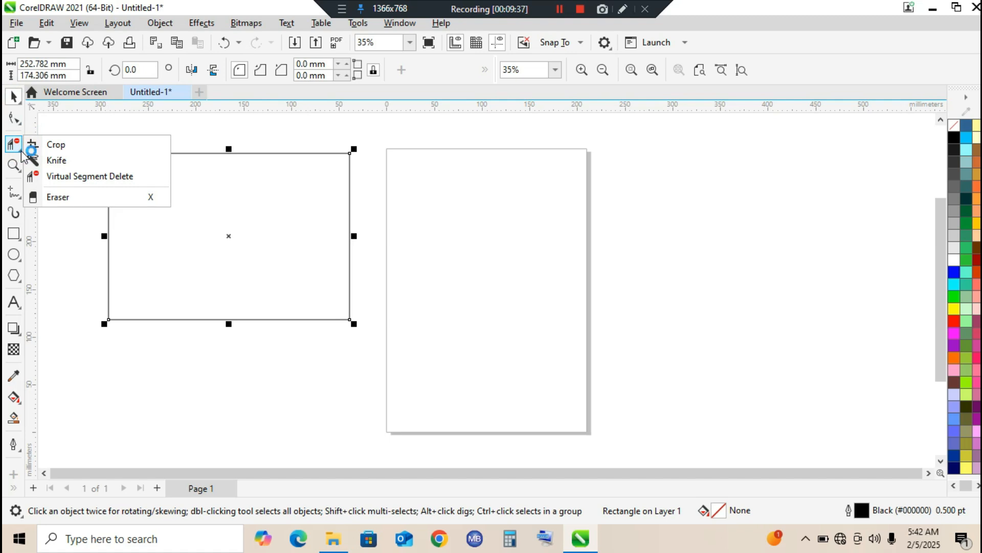
pyautogui.click(46, 195)
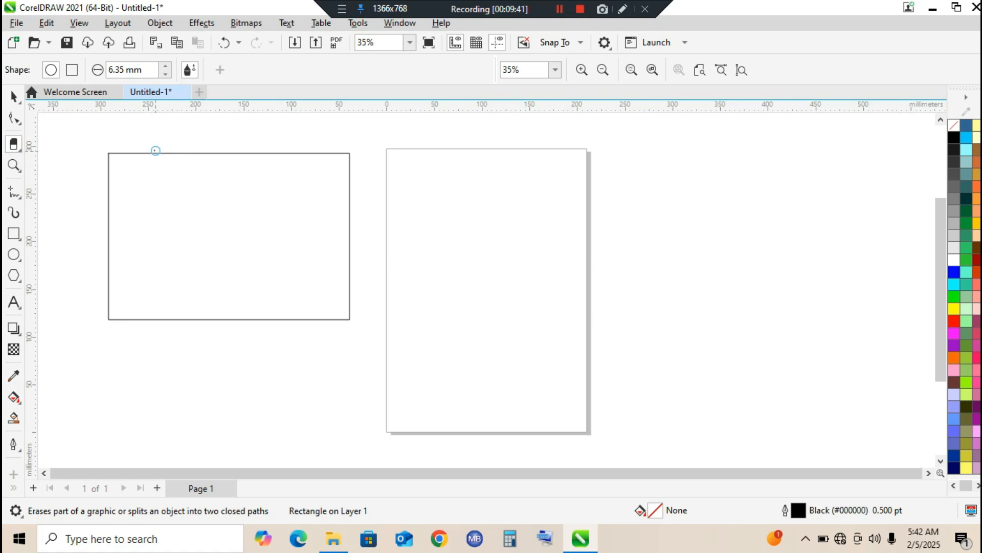
pyautogui.moveTo(139, 158); pyautogui.dragTo(128, 153)
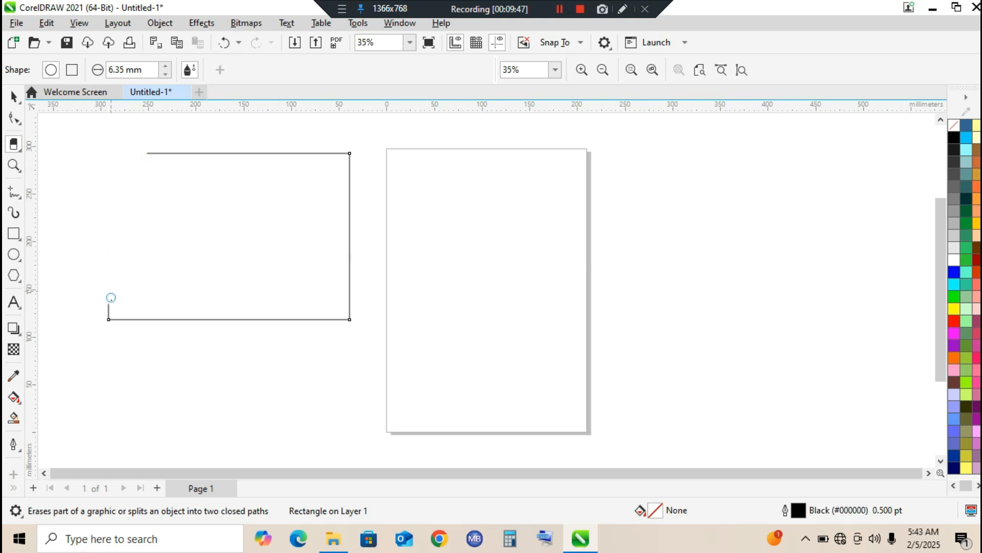
pyautogui.moveTo(111, 315); pyautogui.dragTo(143, 318)
pyautogui.moveTo(258, 320); pyautogui.dragTo(286, 321)
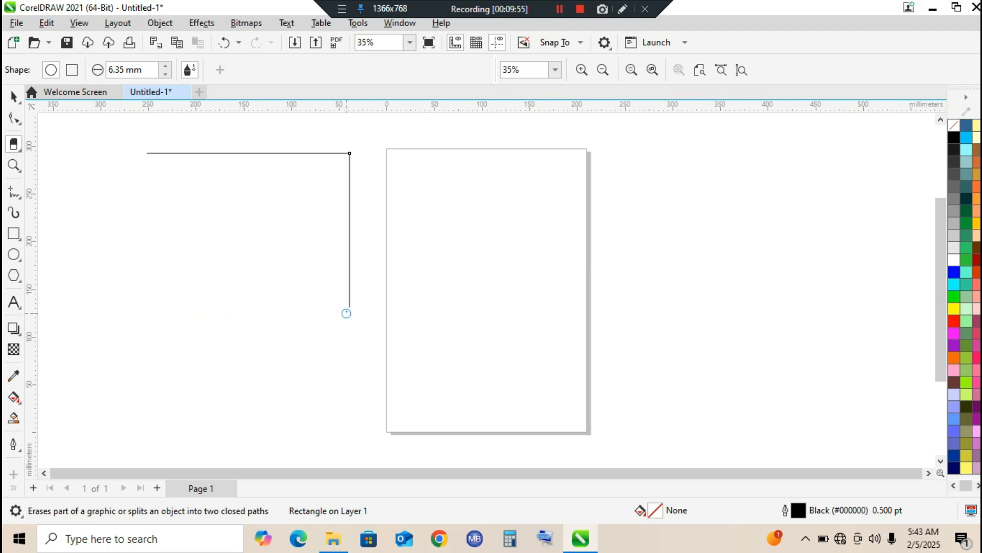
pyautogui.moveTo(347, 290); pyautogui.dragTo(348, 265)
pyautogui.moveTo(349, 204); pyautogui.dragTo(351, 160)
pyautogui.hotkey('ctrl', 'z')
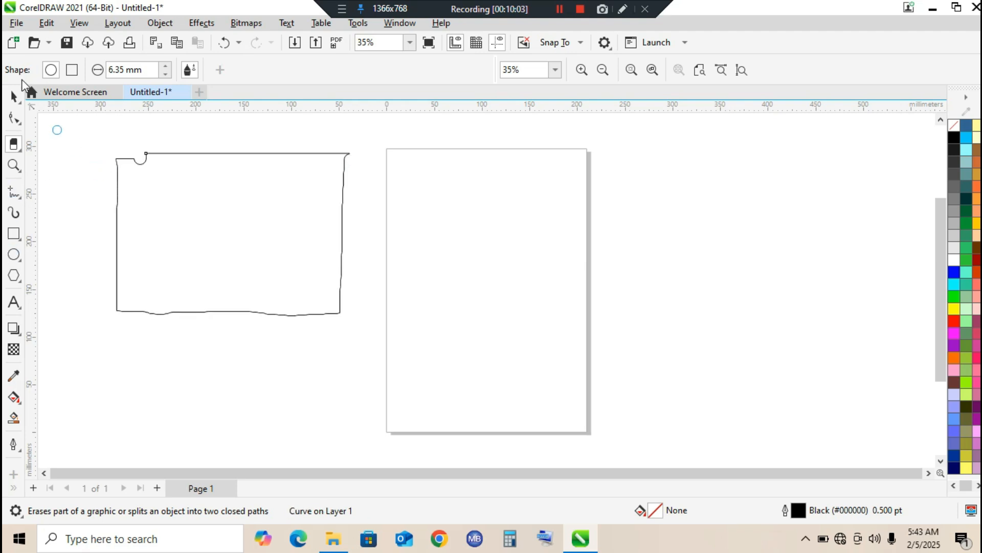
# Move the erased outline down and right so it overlaps the lower-left part of the page
pyautogui.click(13, 95)
pyautogui.click(66, 170)
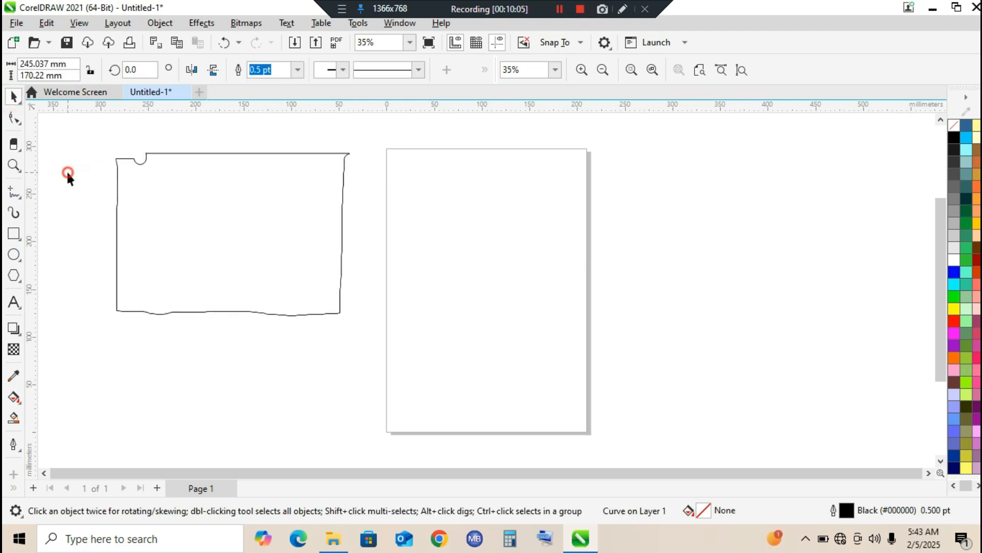
pyautogui.click(182, 153)
pyautogui.moveTo(182, 153)
pyautogui.mouseDown()
pyautogui.moveTo(352, 274)
pyautogui.moveTo(341, 266)
pyautogui.mouseUp()
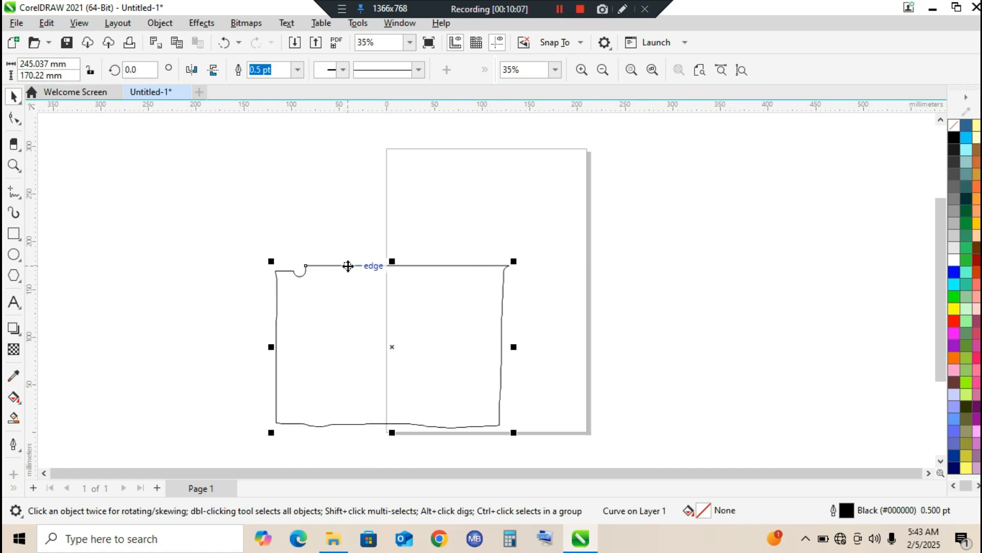
# Try a blue fill on the outline, undo it, and move the outline up across the page's left edge
pyautogui.click(954, 272)
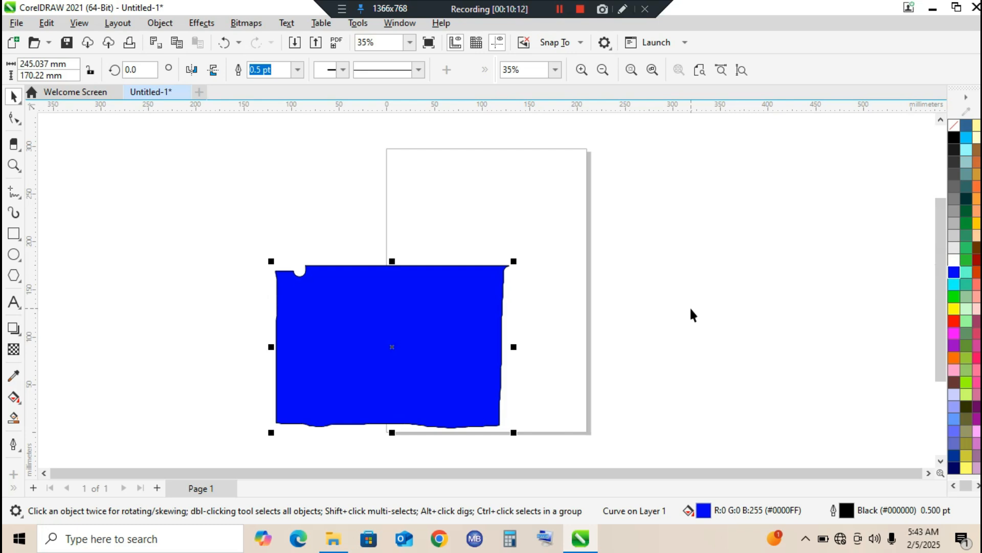
pyautogui.hotkey('ctrl', 'z')
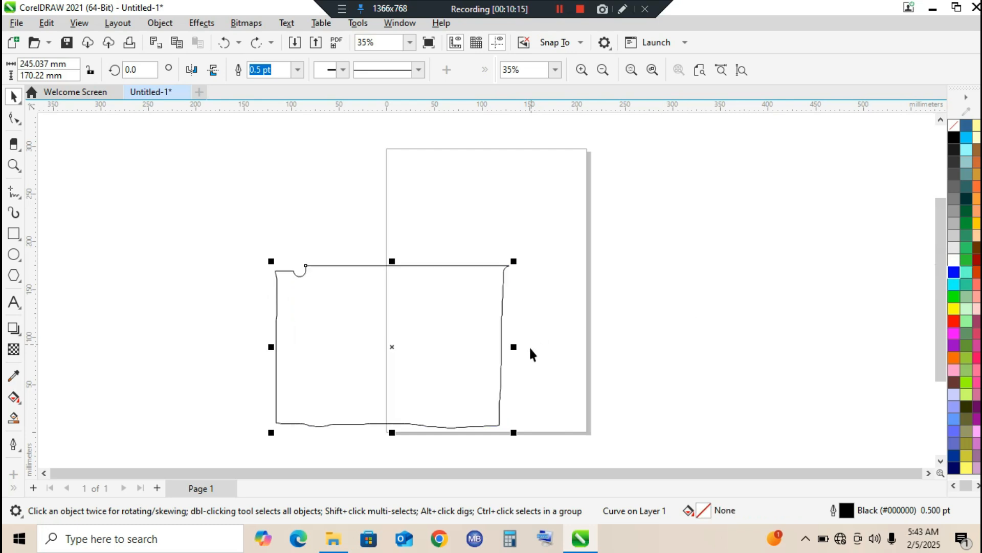
pyautogui.moveTo(419, 345)
pyautogui.mouseDown()
pyautogui.moveTo(392, 278)
pyautogui.moveTo(315, 260)
pyautogui.mouseUp()
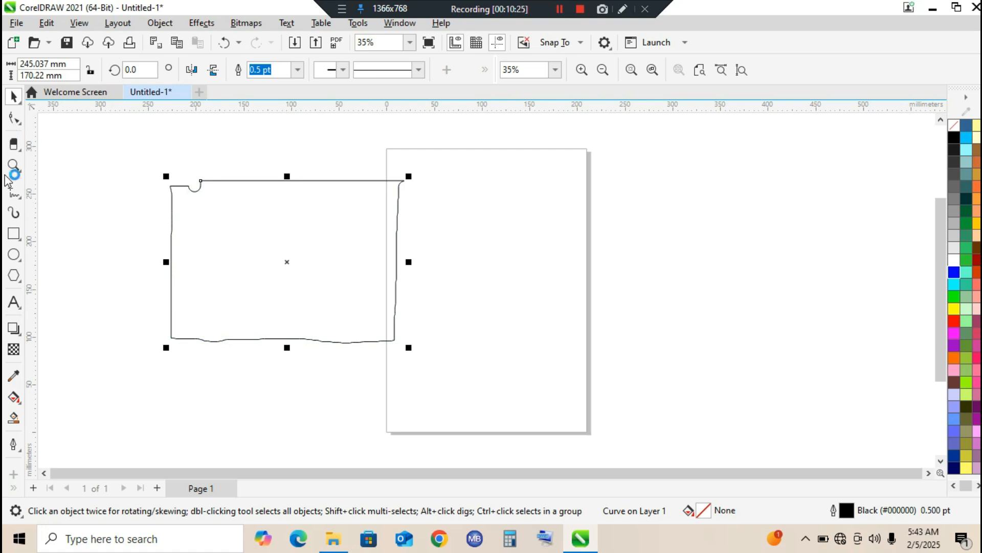
# Try the Eraser on a short text object "nnnnnnnnn" placed left of the outline, and delete the text
pyautogui.click(12, 305)
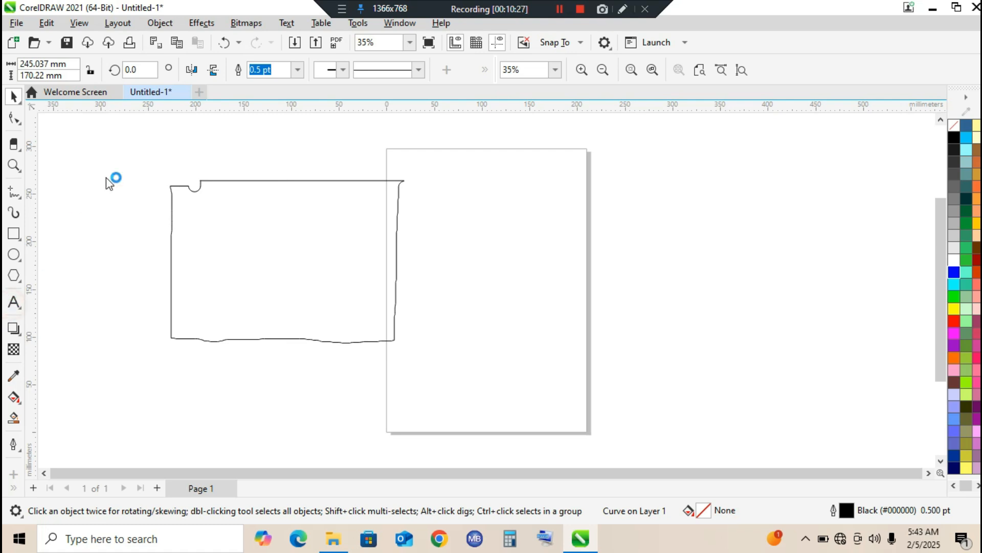
pyautogui.click(112, 174)
pyautogui.write('nnnnnnnnn')
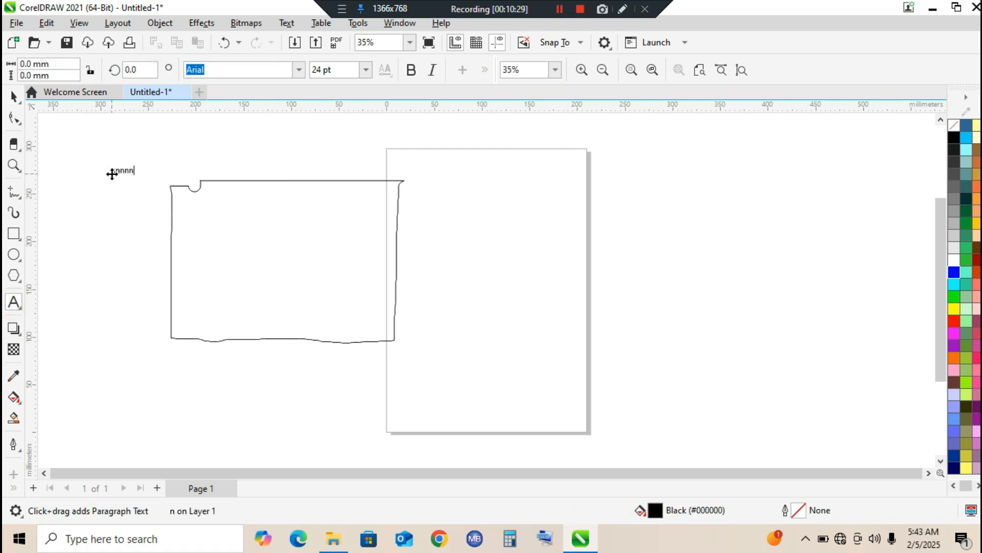
pyautogui.click(14, 144)
pyautogui.moveTo(103, 166); pyautogui.dragTo(145, 169)
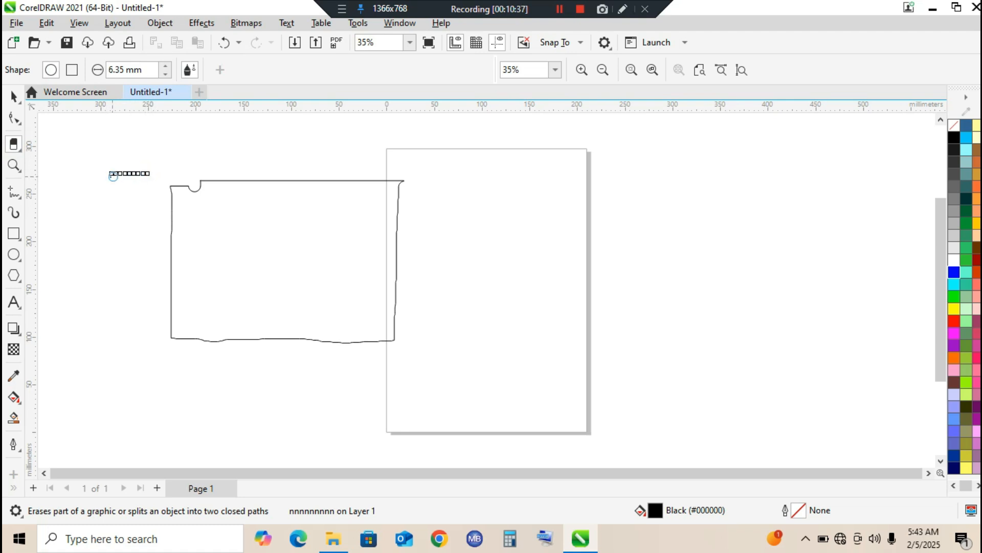
pyautogui.press('Delete')
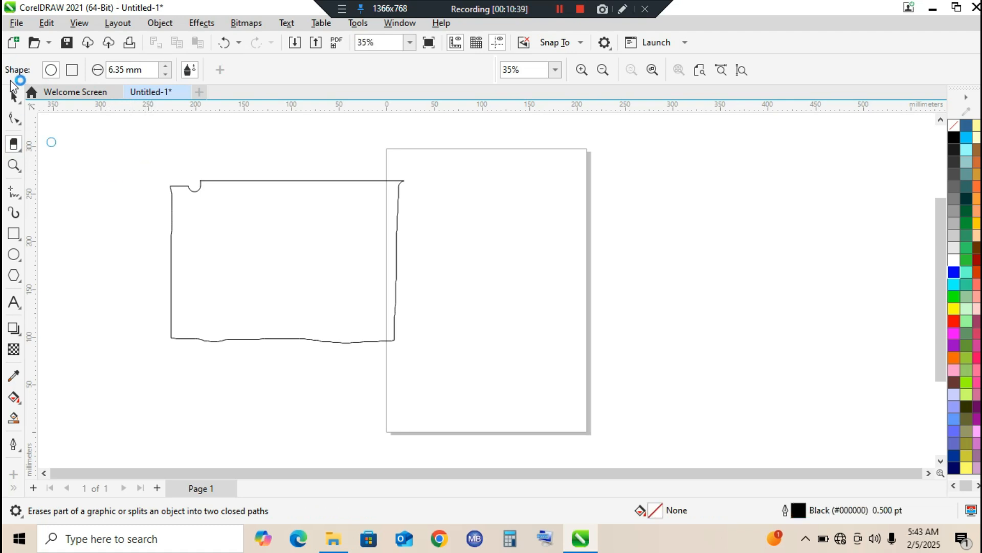
# Start a file import and browse the Documents folder for a suitable image
pyautogui.click(16, 96)
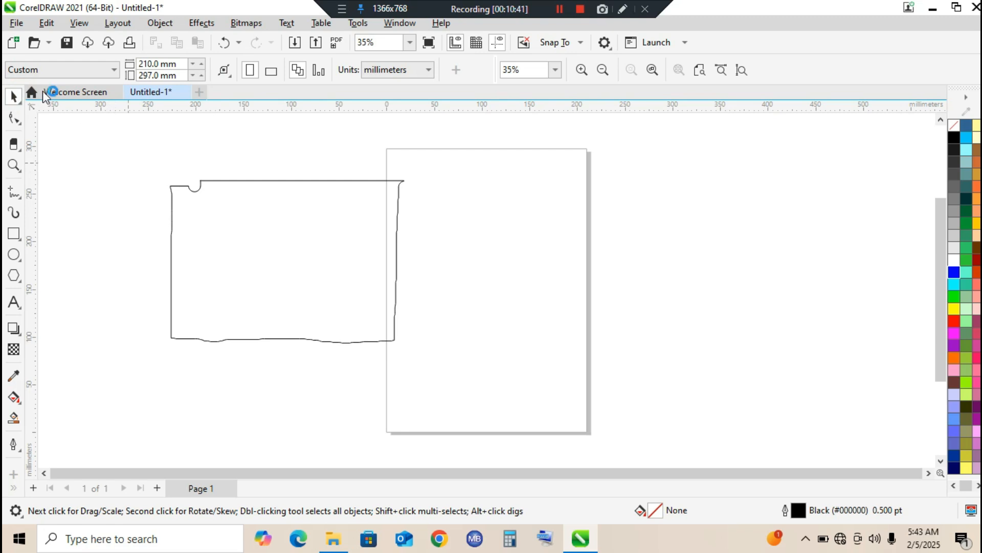
pyautogui.click(17, 23)
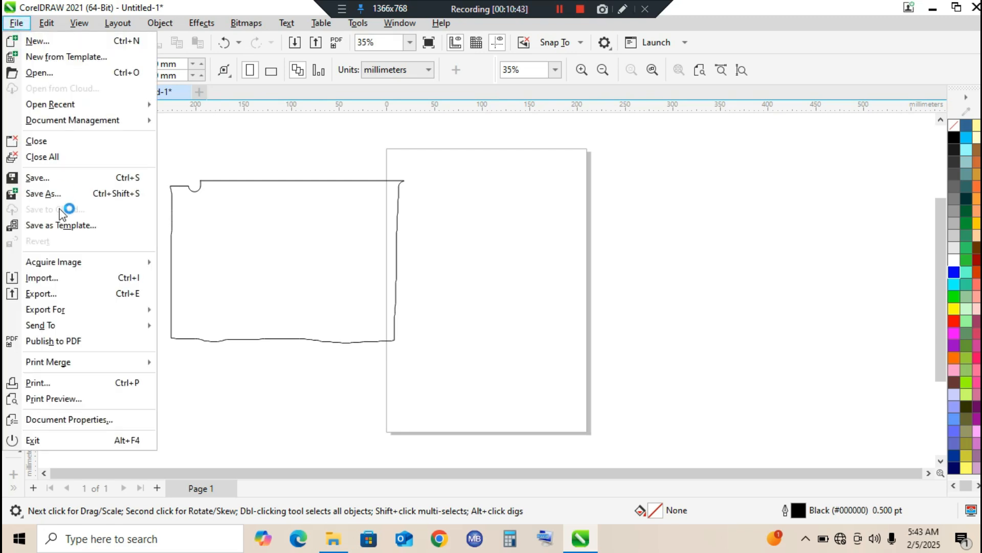
pyautogui.click(58, 277)
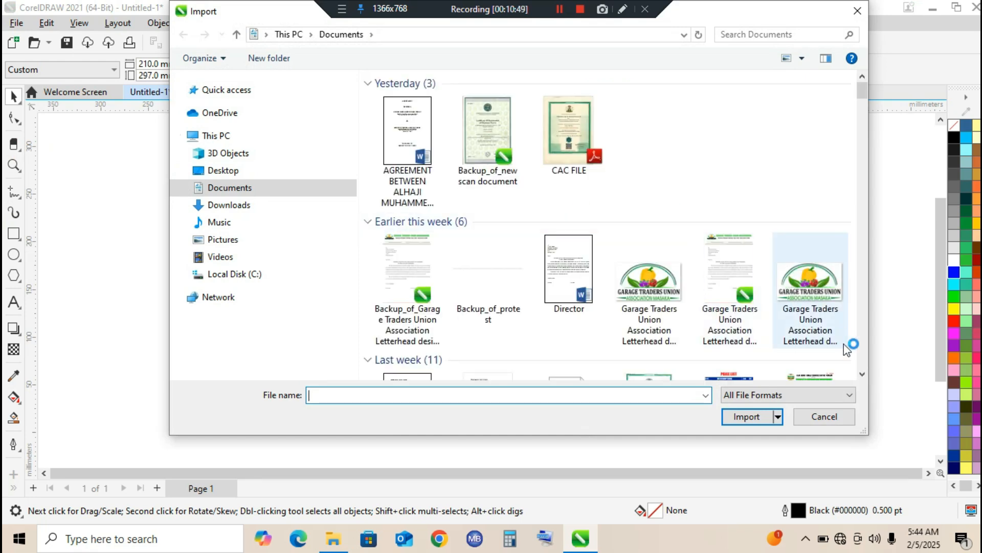
pyautogui.click(862, 374)
pyautogui.click(862, 374)
pyautogui.click(862, 374)
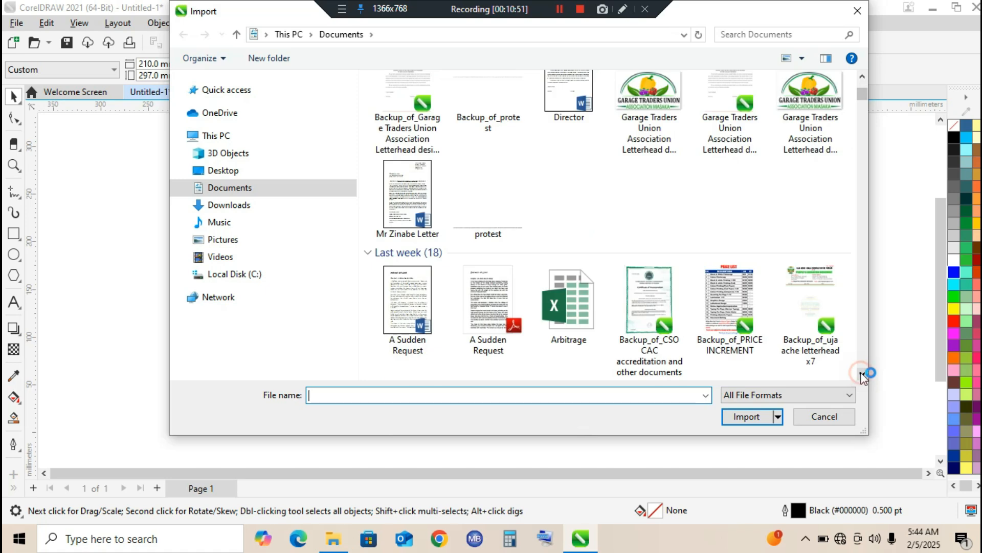
pyautogui.click(863, 375)
pyautogui.click(863, 375)
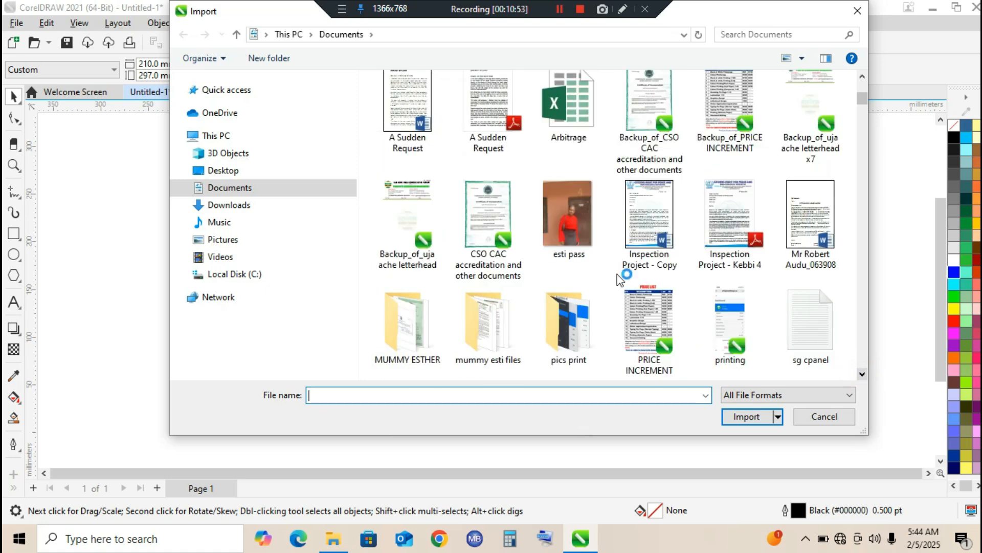
pyautogui.click(554, 205)
pyautogui.click(863, 374)
pyautogui.click(862, 374)
pyautogui.click(863, 374)
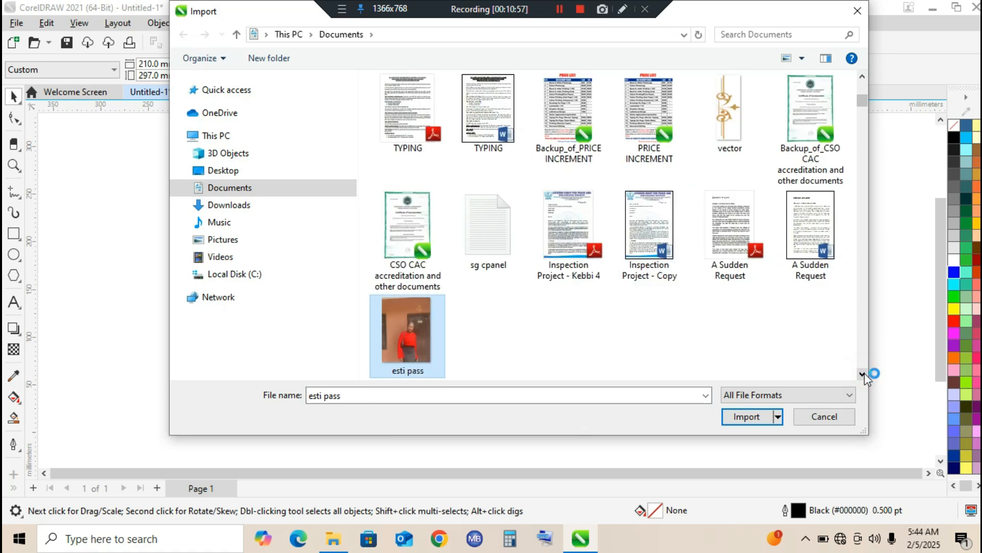
pyautogui.click(862, 374)
pyautogui.click(863, 375)
pyautogui.click(863, 375)
pyautogui.click(863, 375)
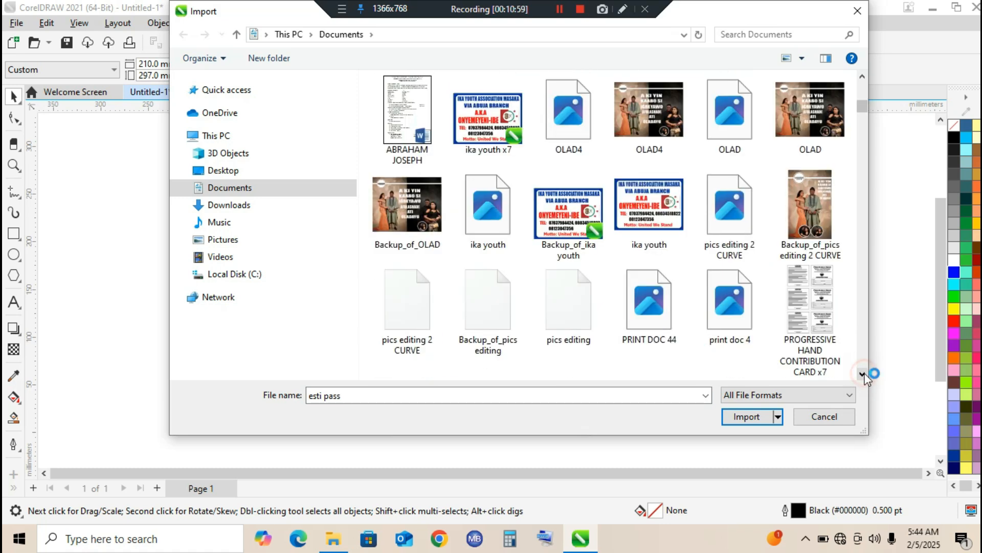
pyautogui.click(863, 375)
pyautogui.click(863, 375)
pyautogui.click(862, 375)
pyautogui.click(862, 376)
pyautogui.click(862, 375)
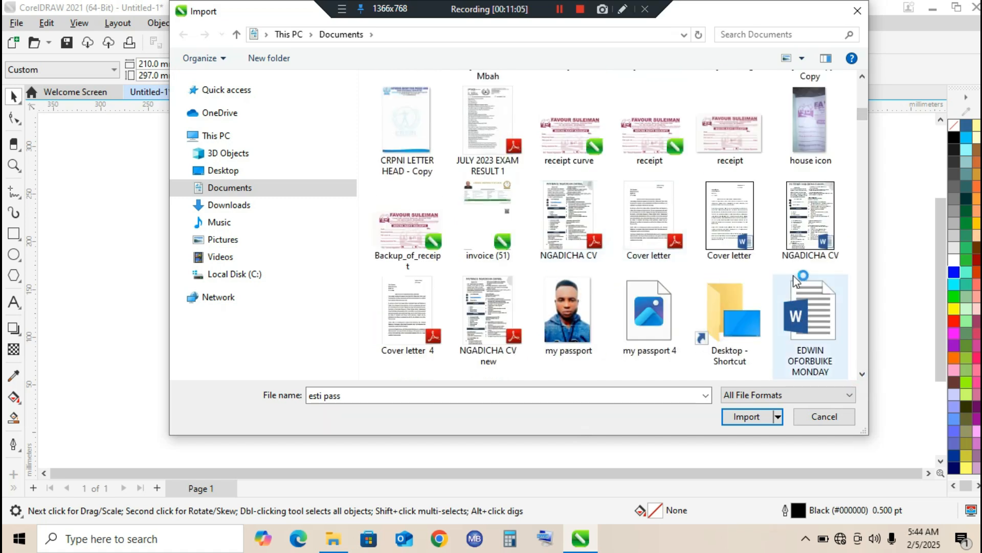
pyautogui.click(863, 375)
pyautogui.click(863, 375)
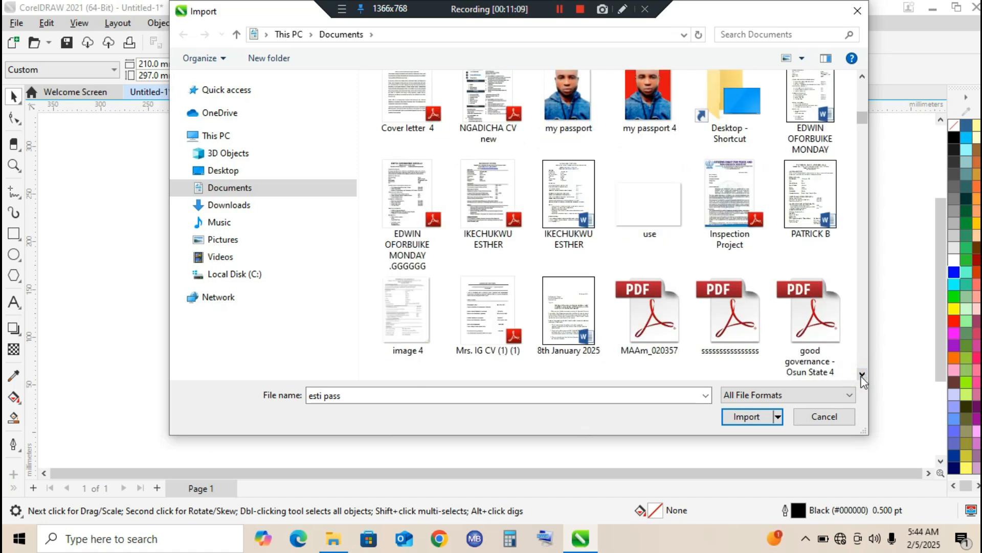
pyautogui.click(863, 375)
pyautogui.click(862, 375)
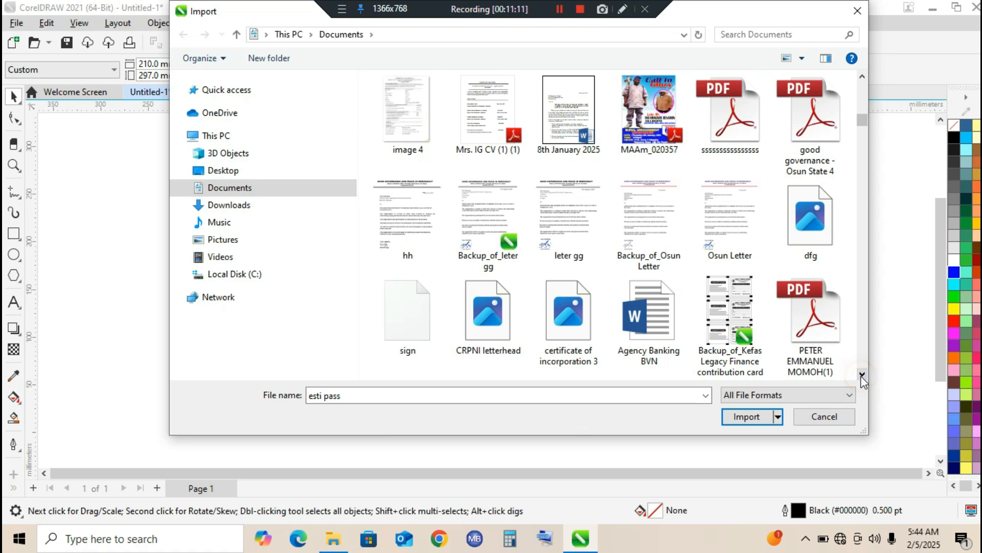
pyautogui.click(862, 375)
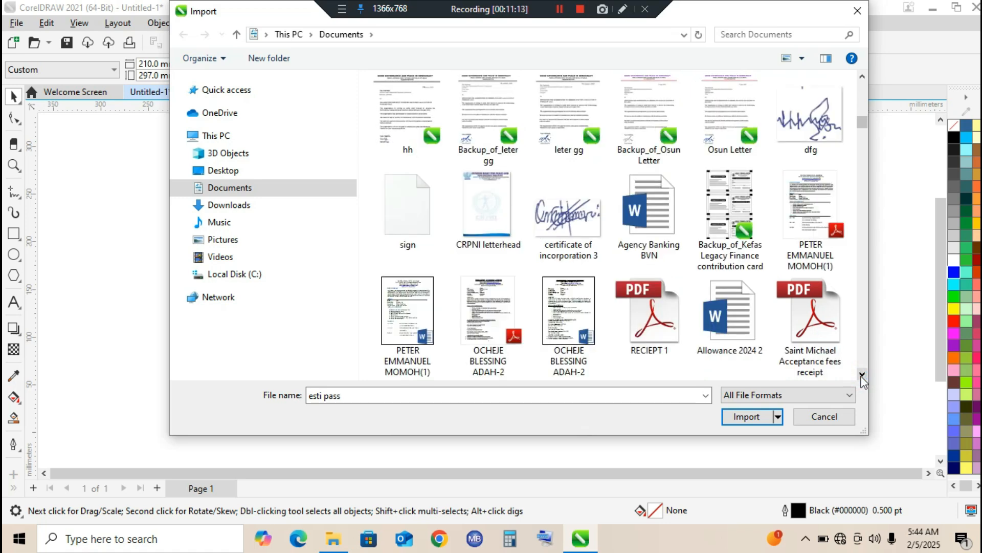
pyautogui.click(862, 375)
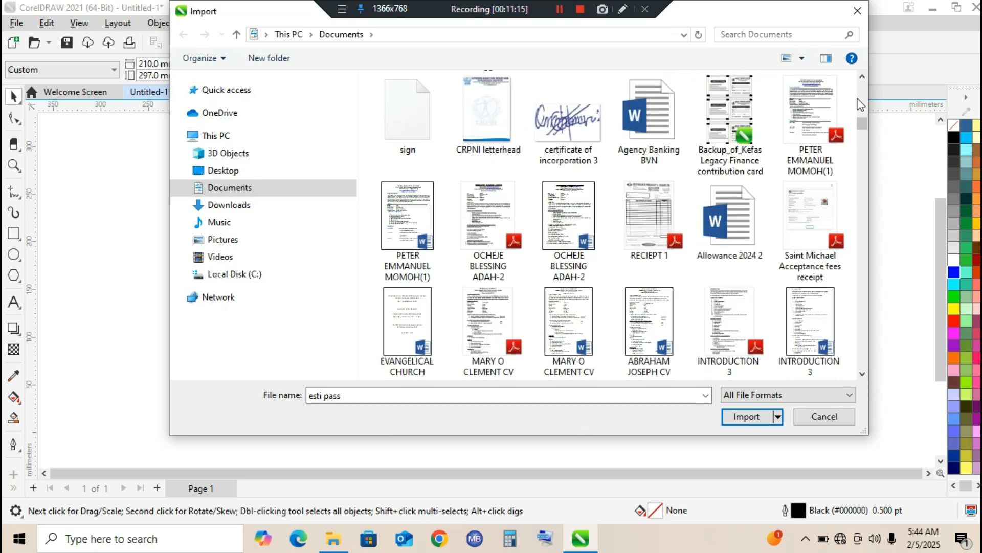
pyautogui.click(863, 77)
# Import "certificate of incorporation 3.png" and place it about 345.7 by 193.9 mm across the page's right edge
pyautogui.click(589, 230)
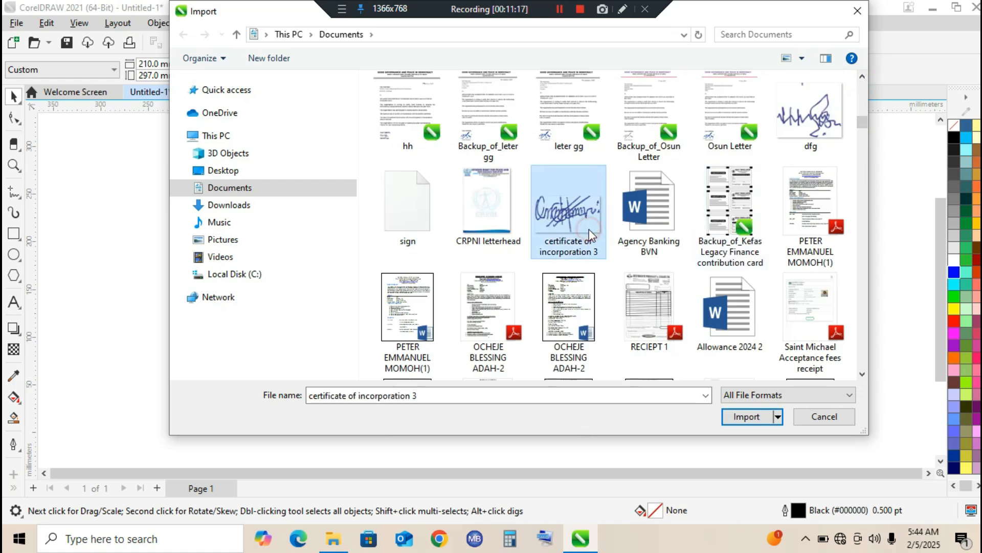
pyautogui.click(761, 417)
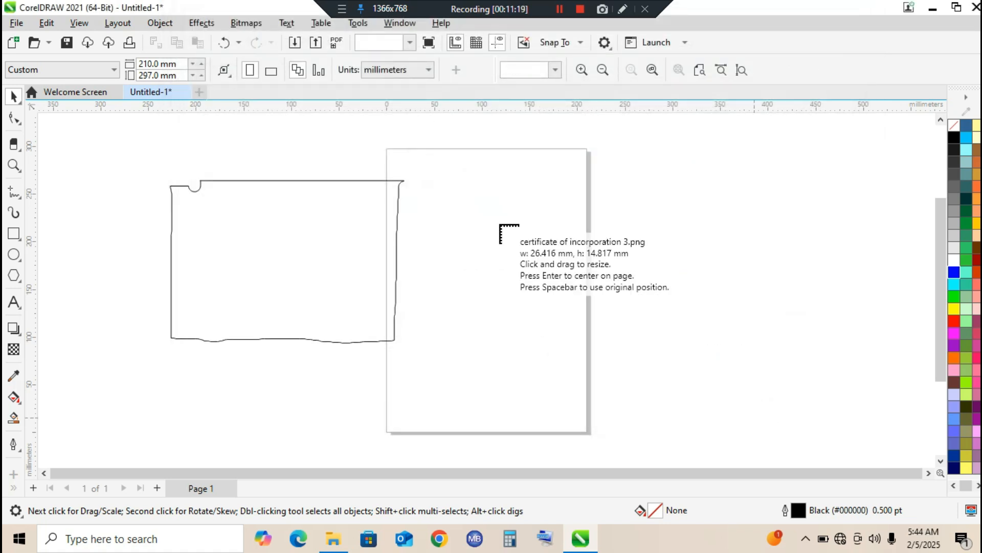
pyautogui.click(475, 224)
pyautogui.moveTo(507, 245)
pyautogui.mouseDown()
pyautogui.moveTo(711, 330)
pyautogui.moveTo(821, 413)
pyautogui.mouseUp()
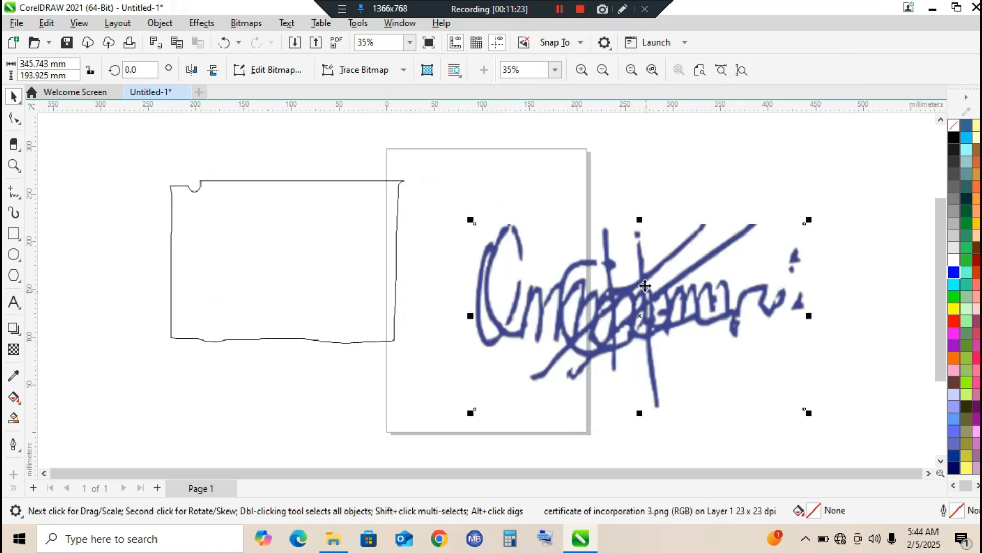
# Erase the stray dots at the signature's right end and the small downward tail below its last letters
pyautogui.click(14, 144)
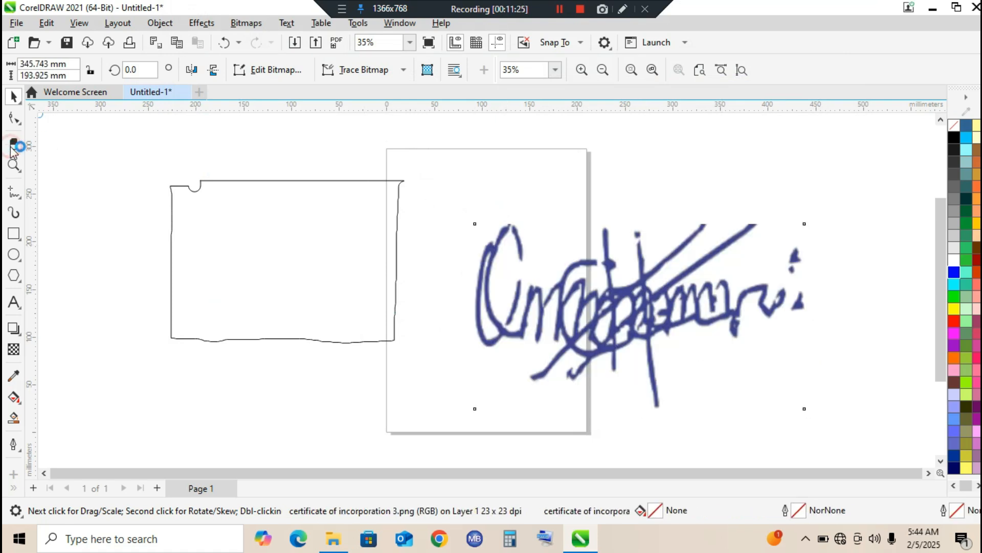
pyautogui.moveTo(793, 271); pyautogui.dragTo(800, 260)
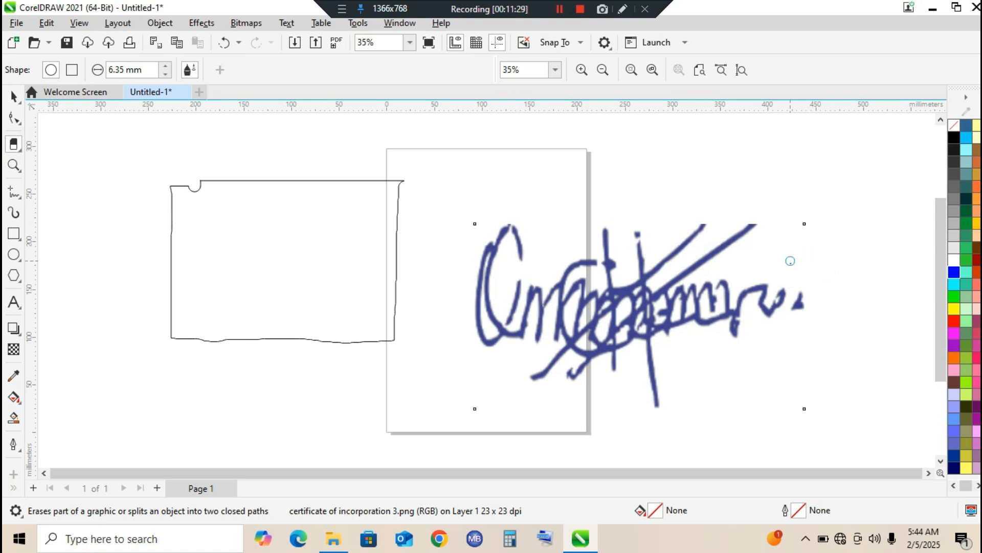
pyautogui.moveTo(796, 314); pyautogui.dragTo(799, 307)
pyautogui.moveTo(734, 322); pyautogui.dragTo(738, 327)
# Delete the erased outline at the page's left edge and select the imported signature image
pyautogui.click(13, 96)
pyautogui.click(238, 218)
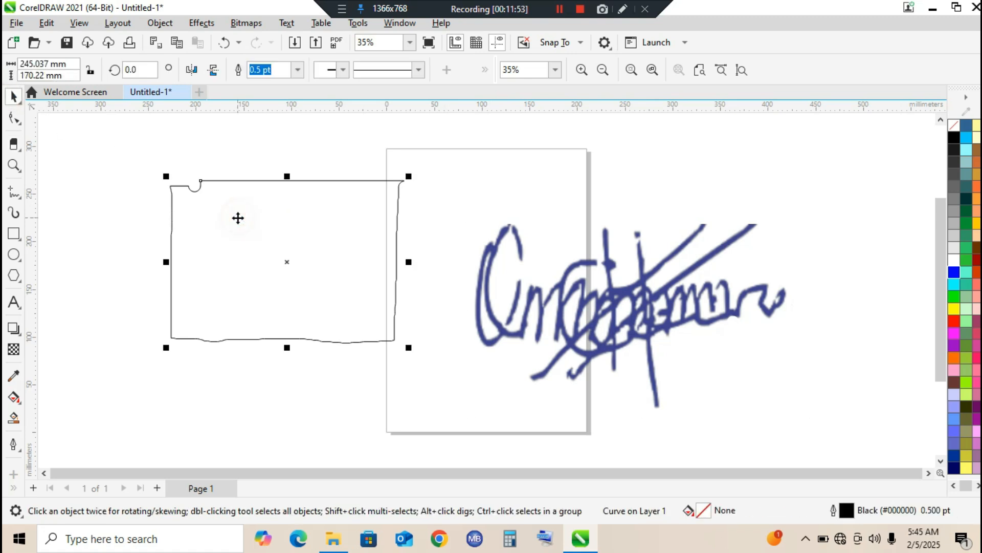
pyautogui.press('Delete')
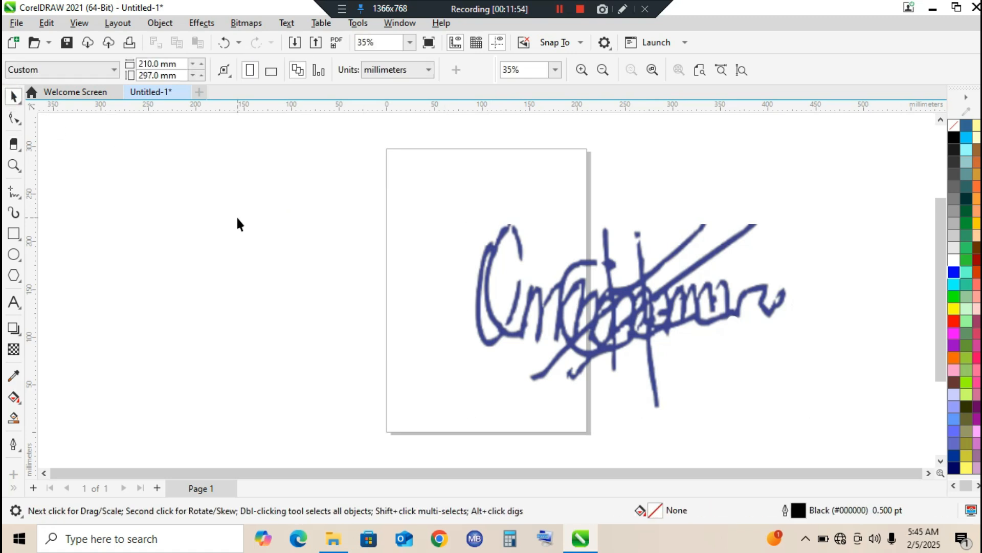
pyautogui.click(605, 322)
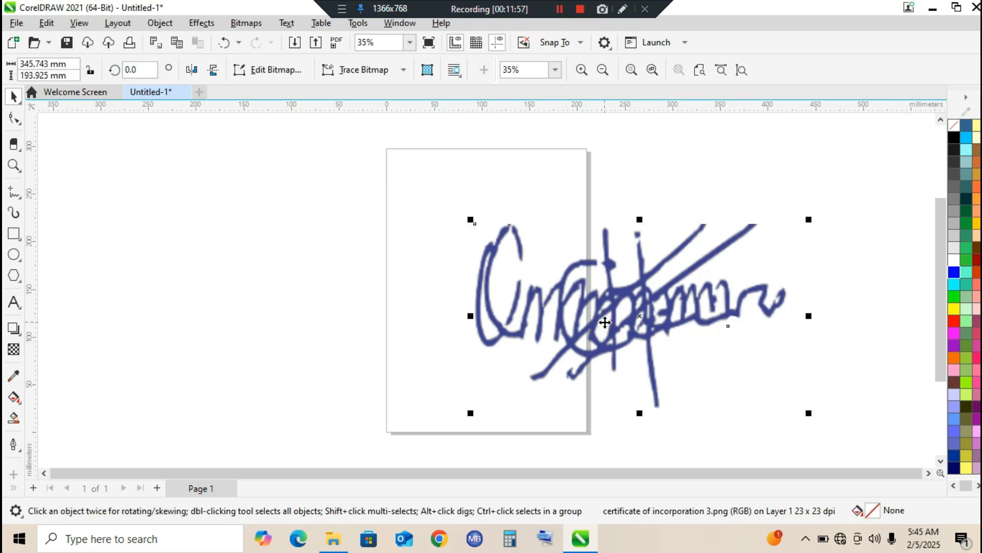
# Delete the imported signature image and give the Eraser tool a square nib
pyautogui.press('Delete')
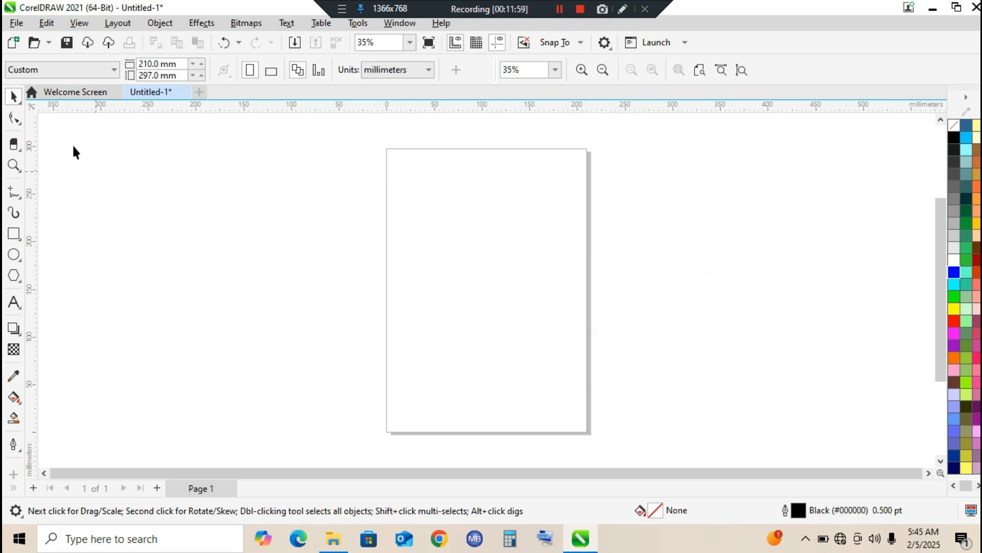
pyautogui.click(21, 148)
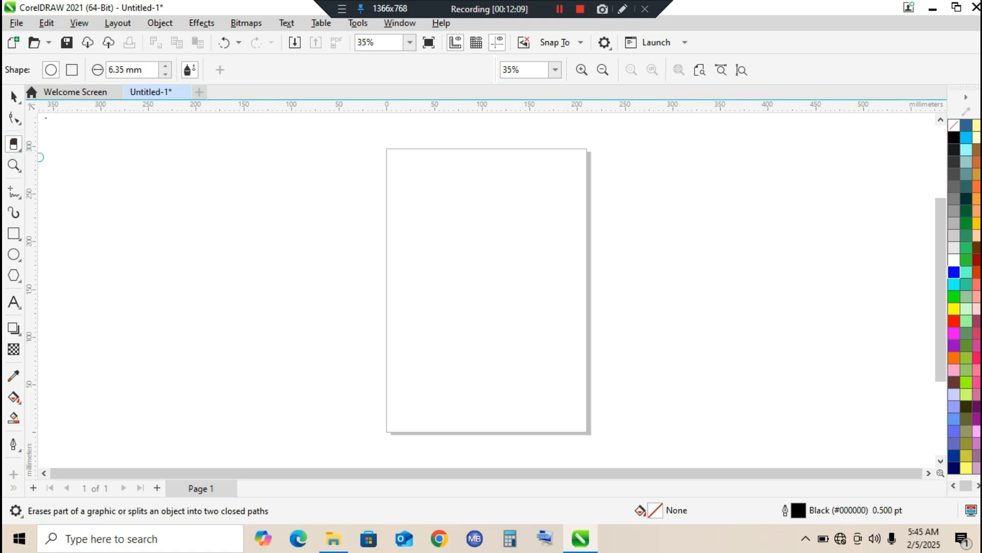
pyautogui.click(72, 76)
pyautogui.click(72, 71)
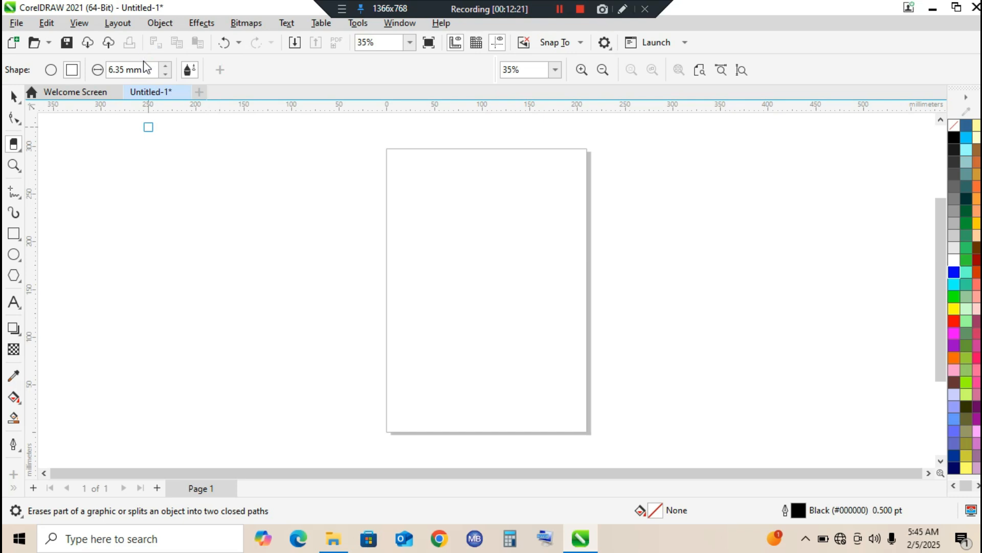
# Increase the Eraser's nib thickness to 10.75 mm
pyautogui.click(166, 66)
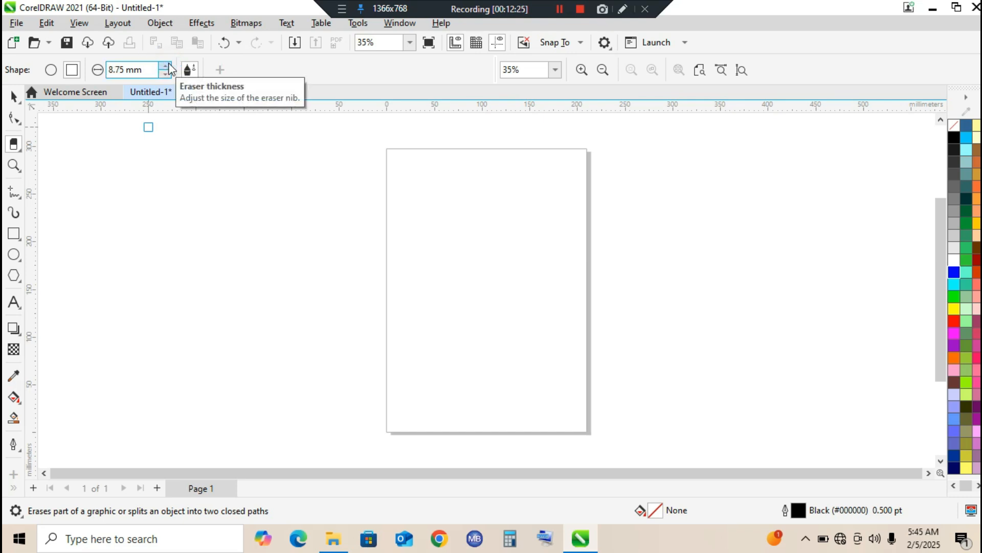
pyautogui.click(168, 65)
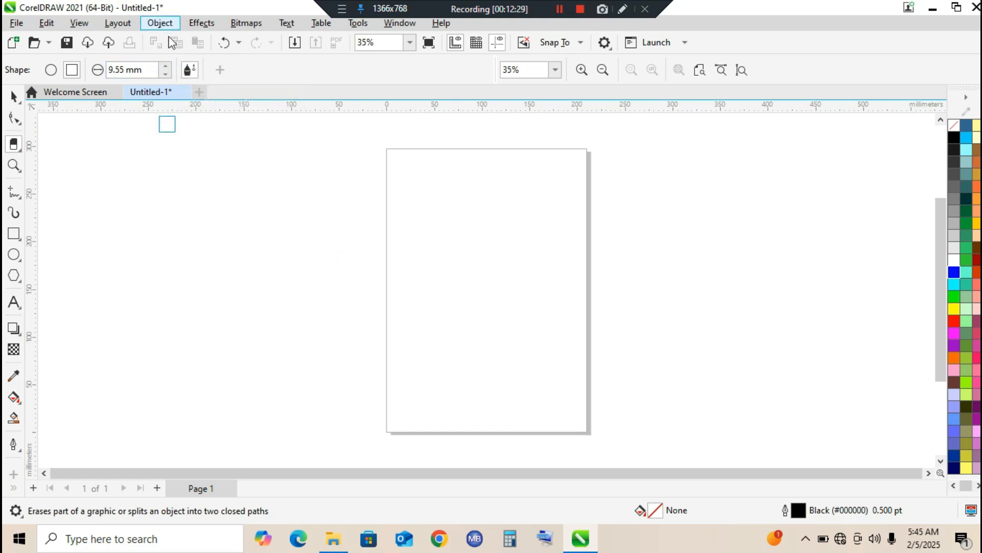
pyautogui.click(166, 65)
pyautogui.click(166, 66)
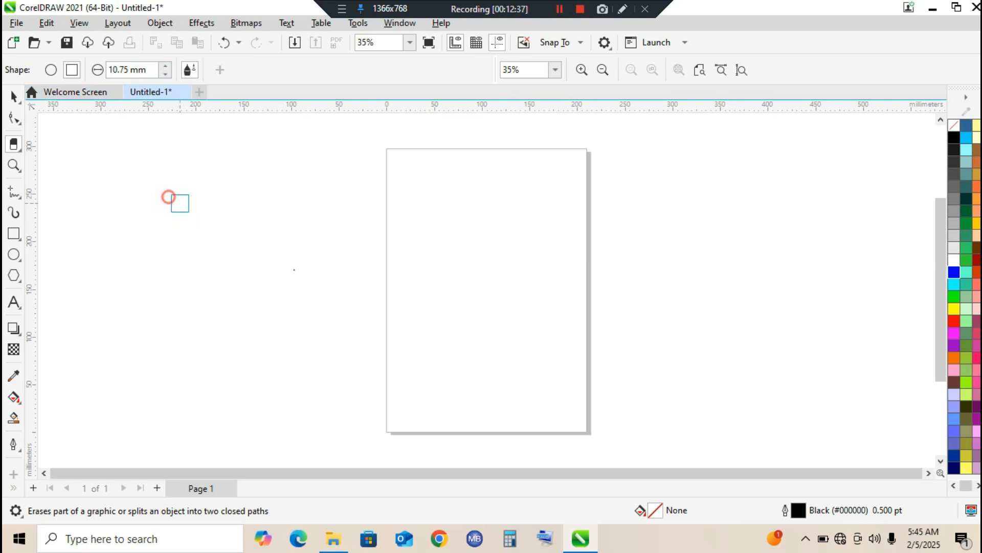
# Switch the Eraser to a round nib to try it on the empty canvas, and return it to the square nib
pyautogui.click(54, 71)
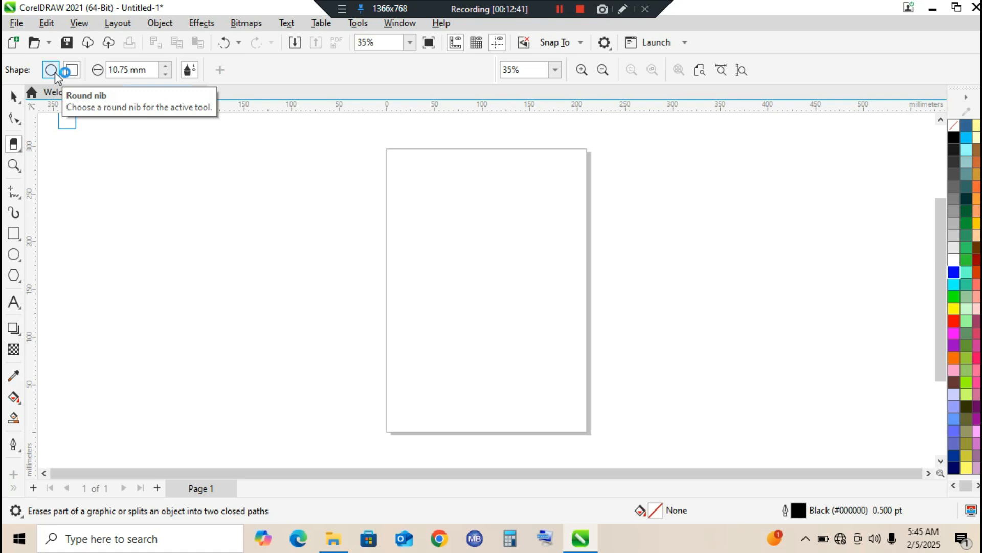
pyautogui.click(287, 232)
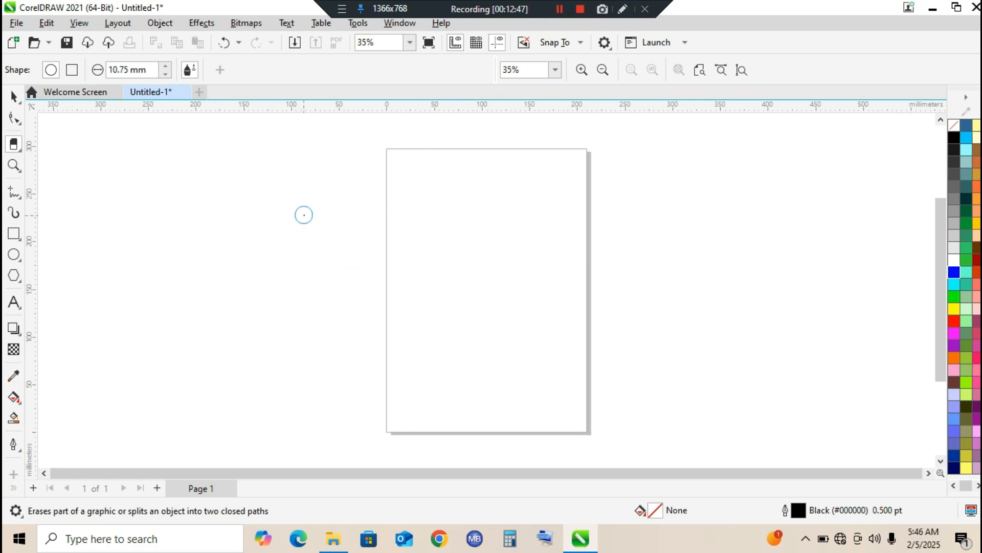
pyautogui.click(358, 290)
pyautogui.click(50, 70)
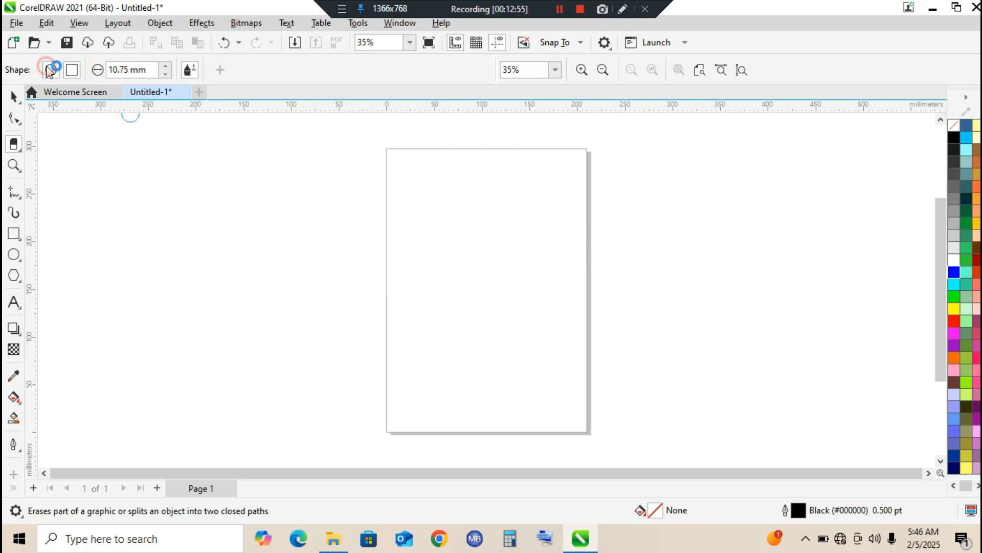
pyautogui.click(72, 71)
pyautogui.click(74, 68)
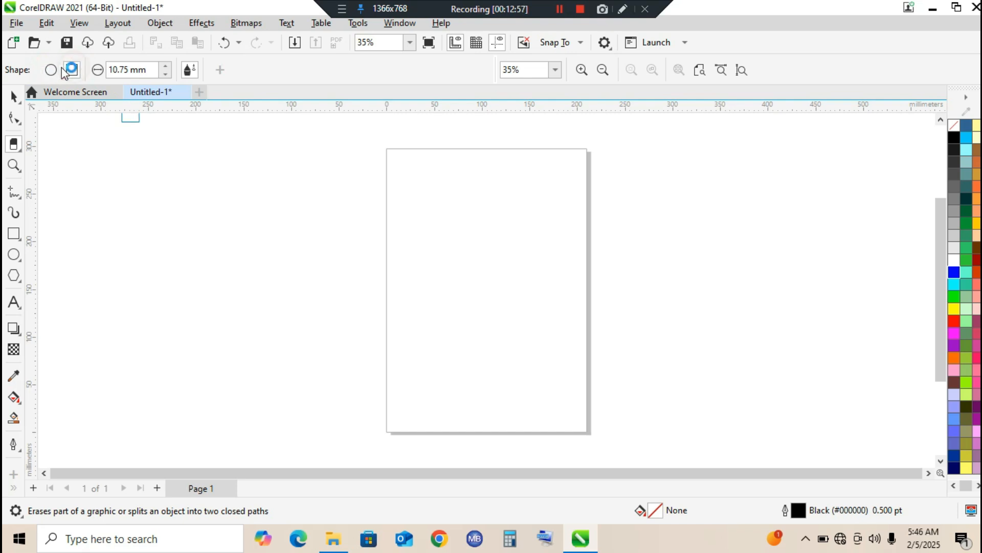
pyautogui.click(49, 68)
pyautogui.click(73, 67)
pyautogui.click(20, 151)
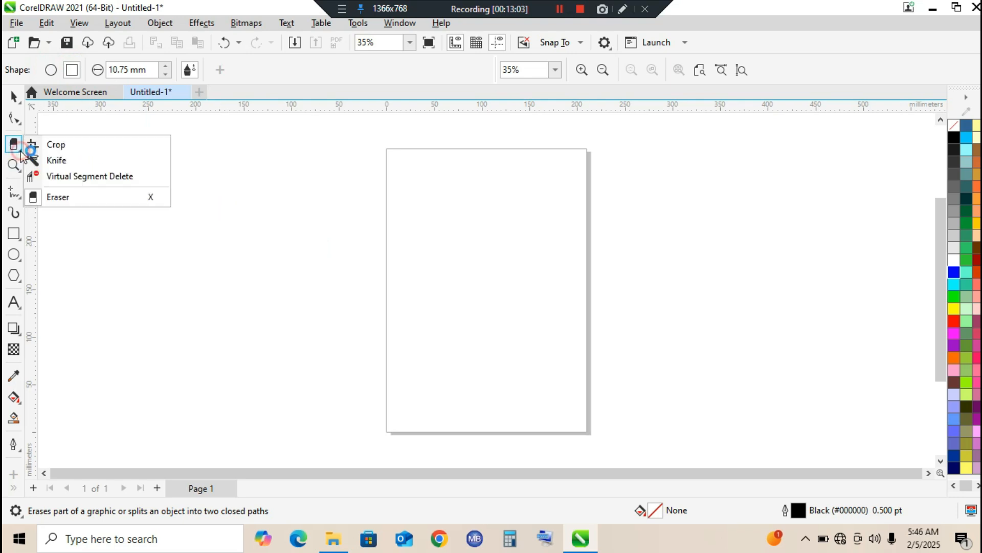
# Draw a rectangle about 165.3 by 123.8 mm beside the page's left edge
pyautogui.click(16, 166)
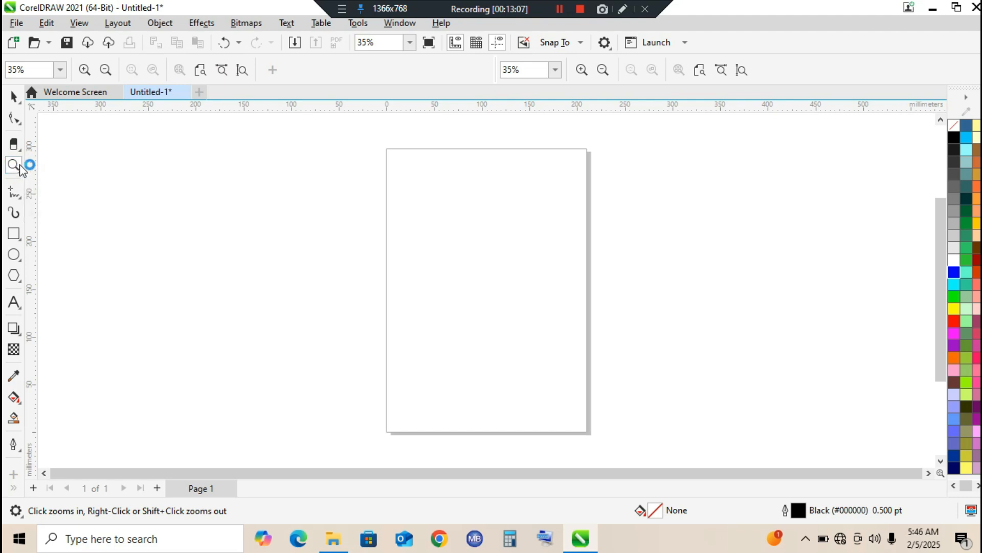
pyautogui.click(22, 175)
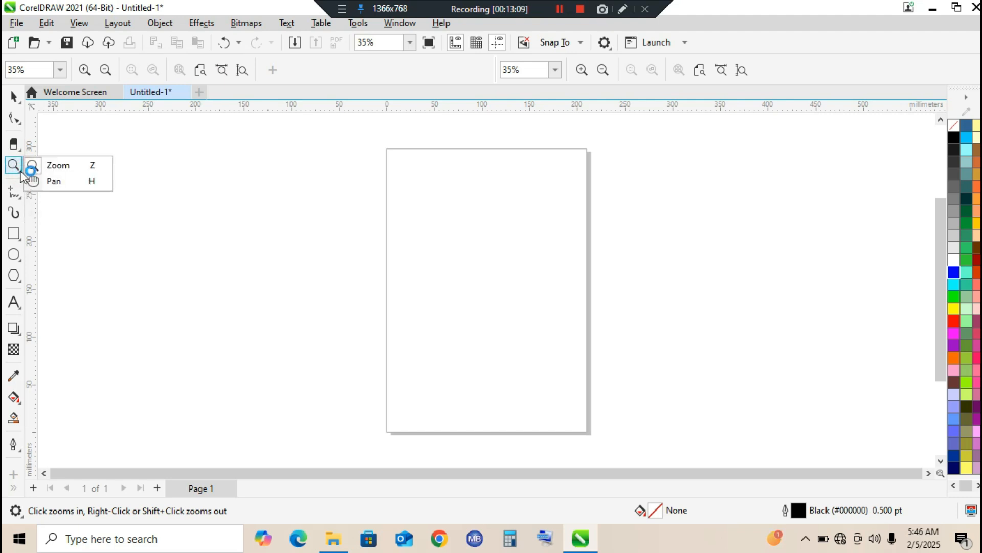
pyautogui.click(12, 235)
pyautogui.click(65, 233)
pyautogui.moveTo(208, 205); pyautogui.dragTo(366, 322)
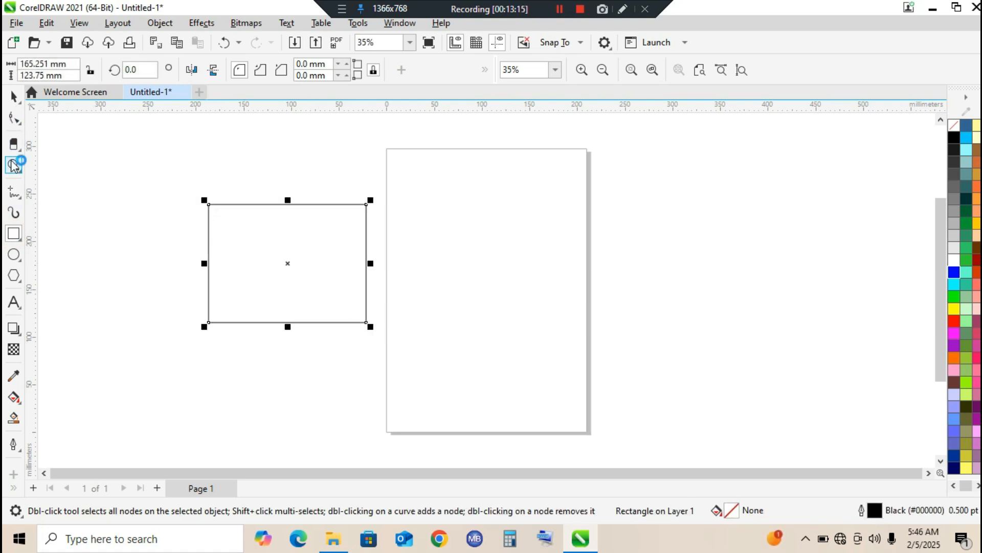
pyautogui.click(11, 96)
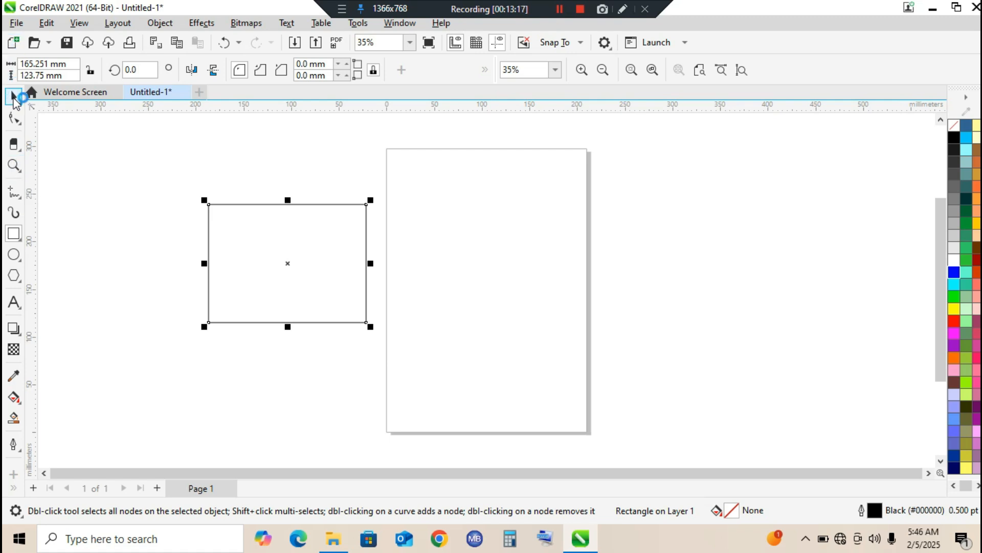
# Use the Zoom tool to magnify the area around the rectangle, and magnify its upper-left corner further
pyautogui.click(13, 166)
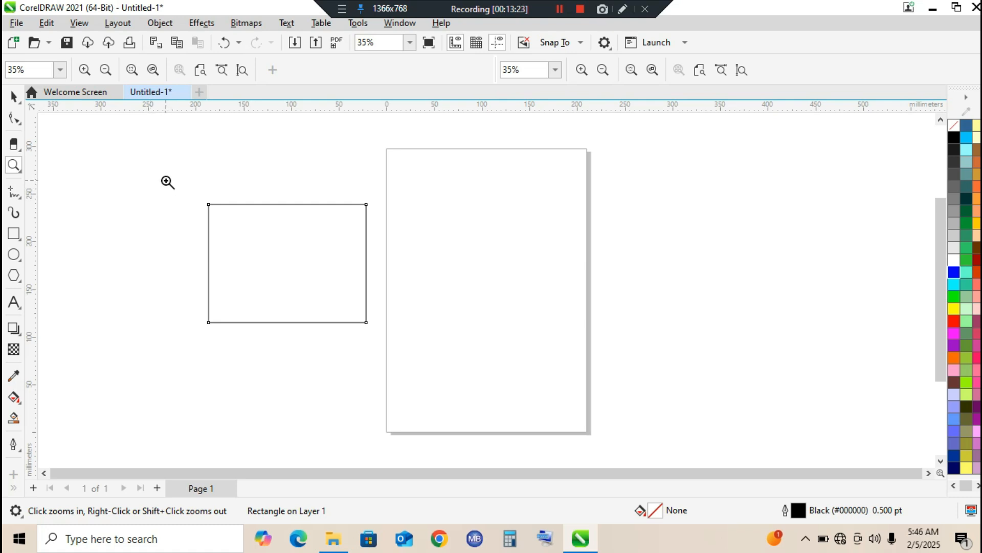
pyautogui.moveTo(184, 180); pyautogui.dragTo(381, 340)
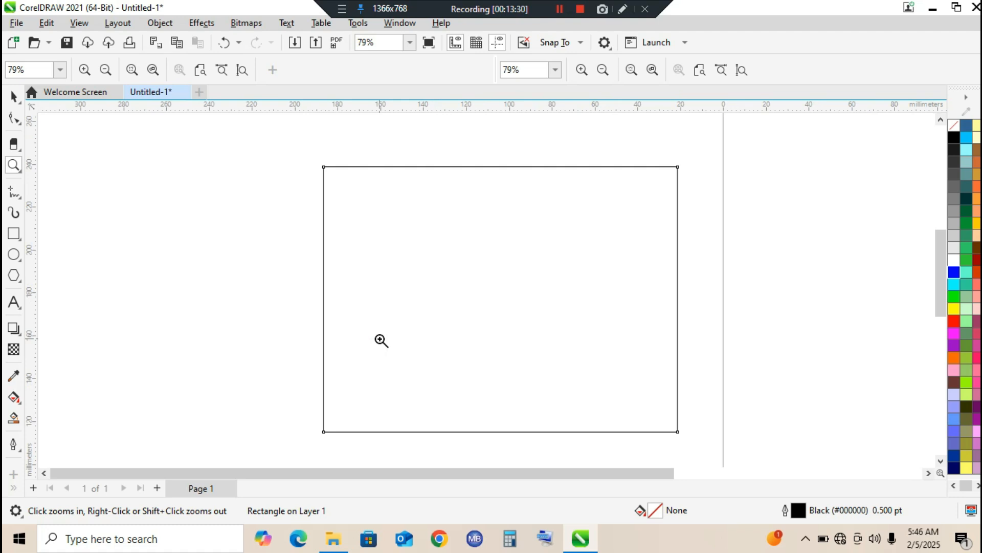
pyautogui.moveTo(284, 140); pyautogui.dragTo(379, 223)
pyautogui.moveTo(379, 223); pyautogui.dragTo(379, 223)
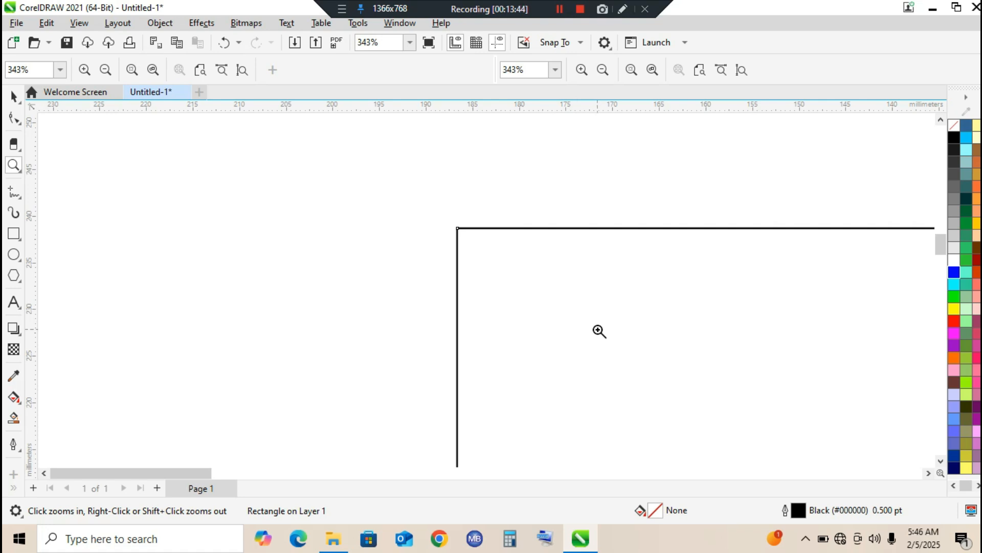
# Zoom to the page width to view its upper edge, and zoom to the page height
pyautogui.click(722, 72)
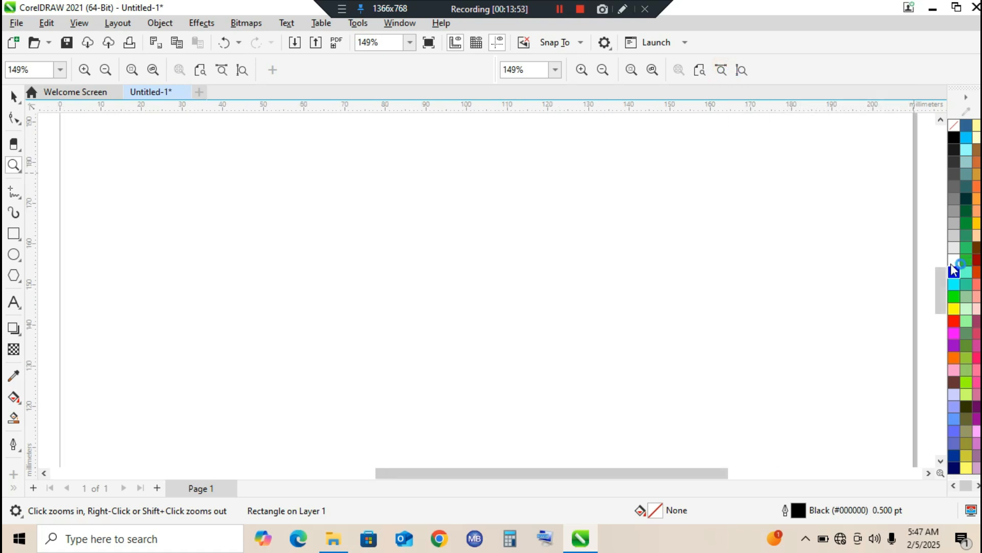
pyautogui.moveTo(944, 269); pyautogui.dragTo(941, 201)
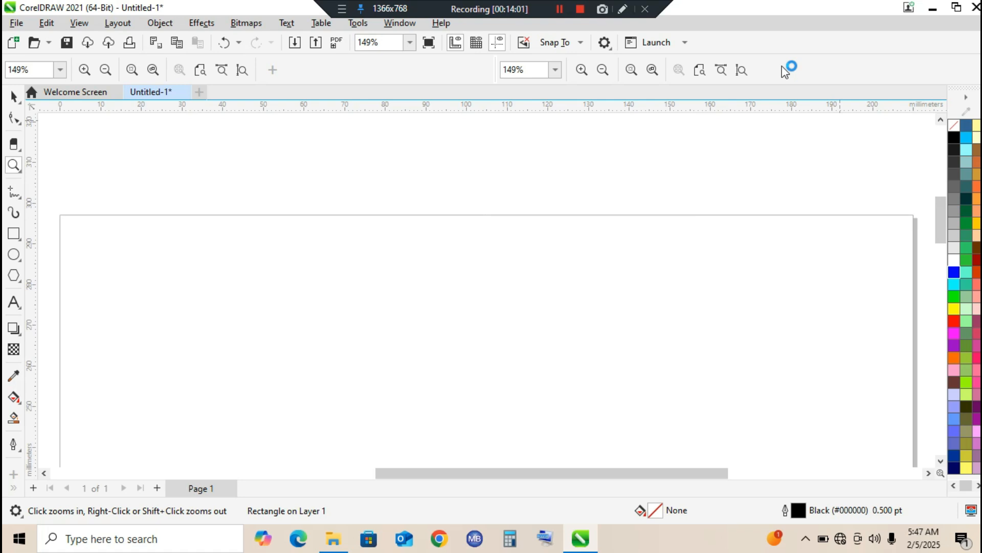
pyautogui.click(742, 70)
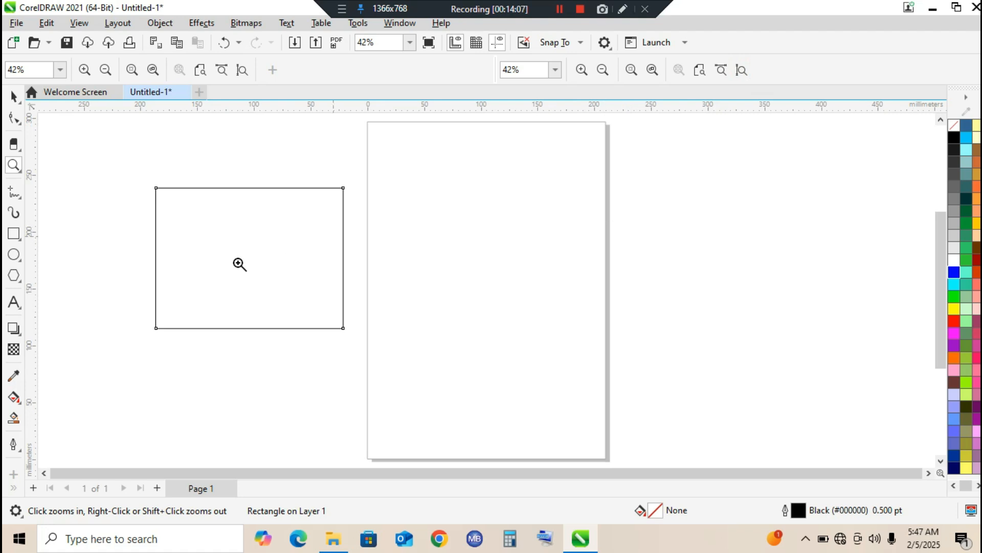
# Use the Pan tool to move the view around the page and the rectangle in several directions
pyautogui.click(21, 174)
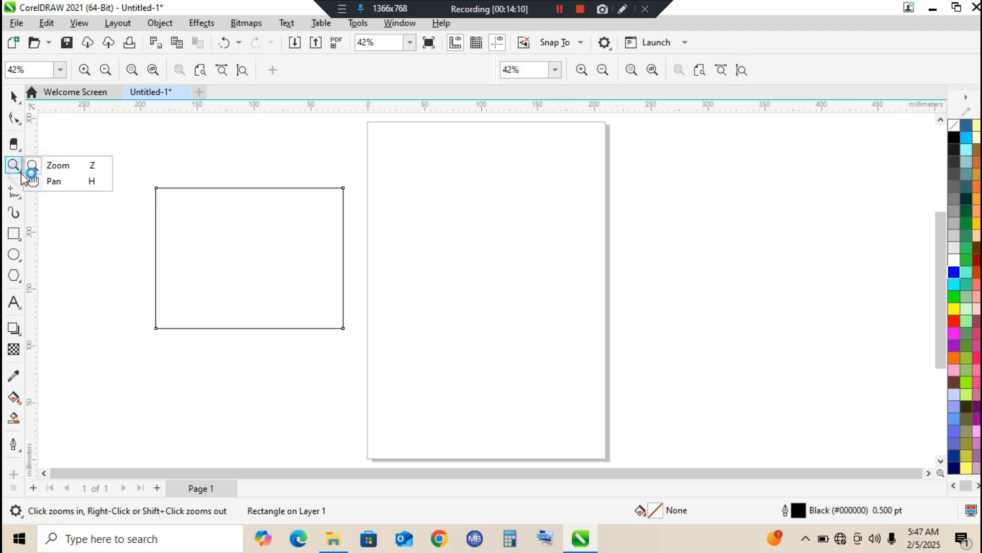
pyautogui.click(51, 181)
pyautogui.moveTo(735, 293); pyautogui.dragTo(645, 321)
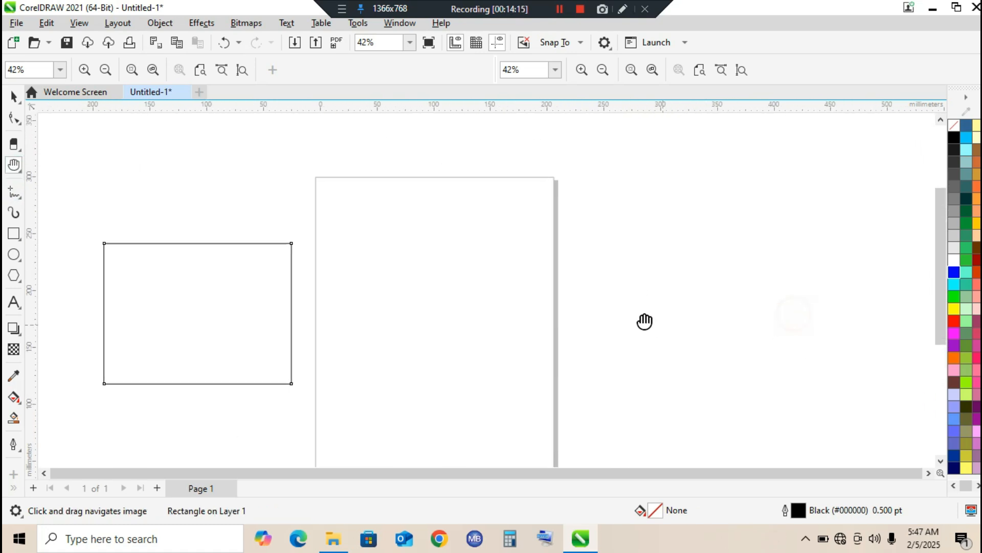
pyautogui.moveTo(796, 323); pyautogui.dragTo(890, 312)
pyautogui.moveTo(541, 287); pyautogui.dragTo(500, 286)
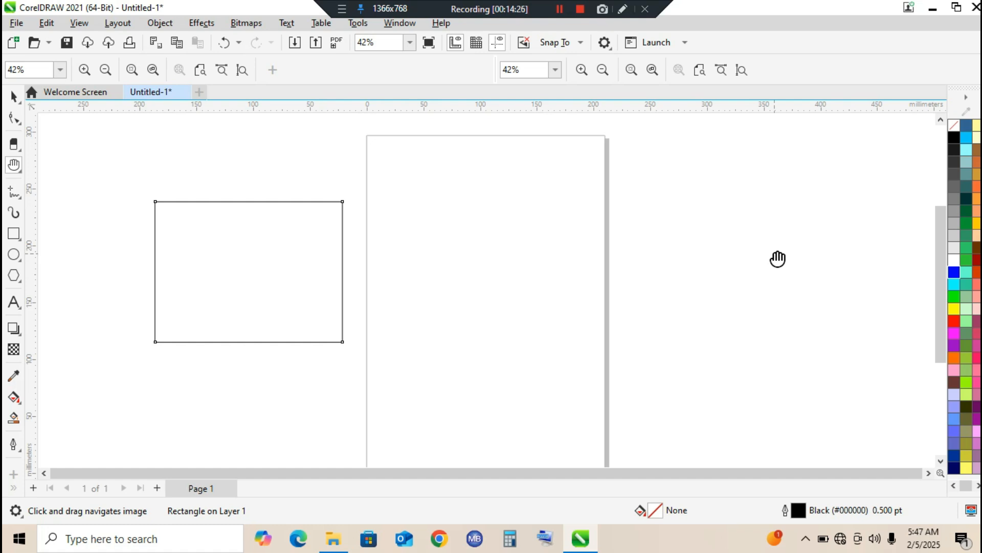
pyautogui.moveTo(767, 259); pyautogui.dragTo(724, 123)
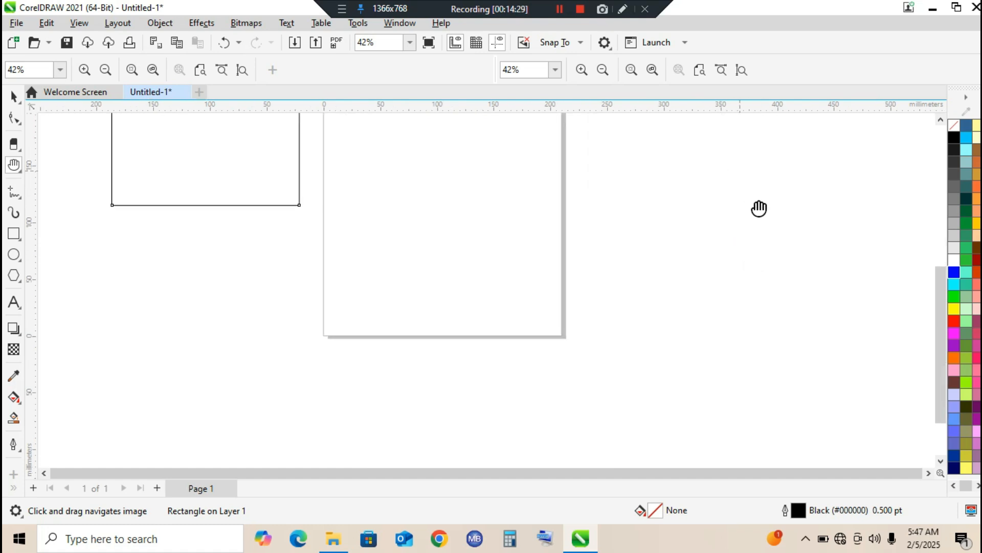
pyautogui.moveTo(798, 248); pyautogui.dragTo(857, 358)
pyautogui.moveTo(564, 226); pyautogui.dragTo(632, 296)
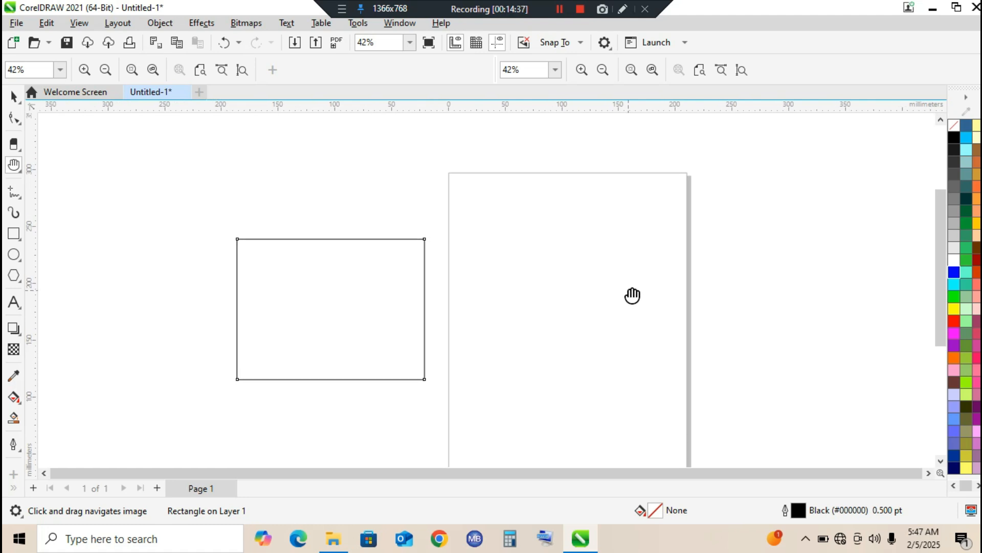